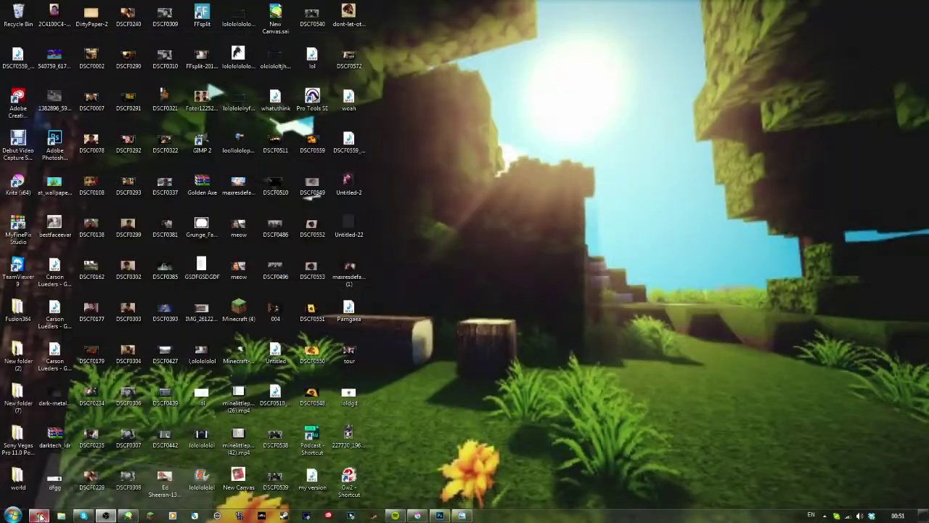
Open a Windows Explorer window from the taskbar
click(61, 515)
Go to New Volume (E:) and open the ART! folder
click(134, 349)
double_click(250, 196)
scroll(340, 263, down, 10)
scroll(341, 267, up, 3)
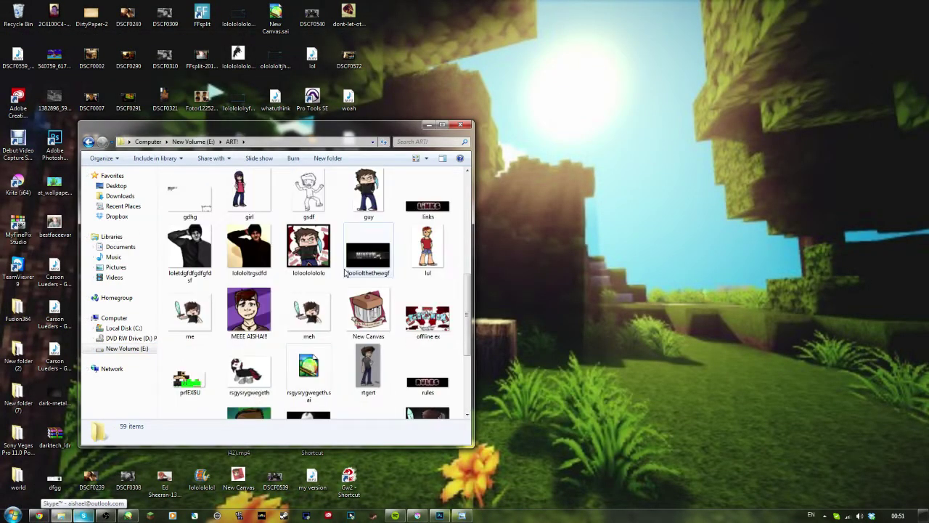
View the lolololololo drawing full-screen in Photo Viewer, then close it
double_click(323, 254)
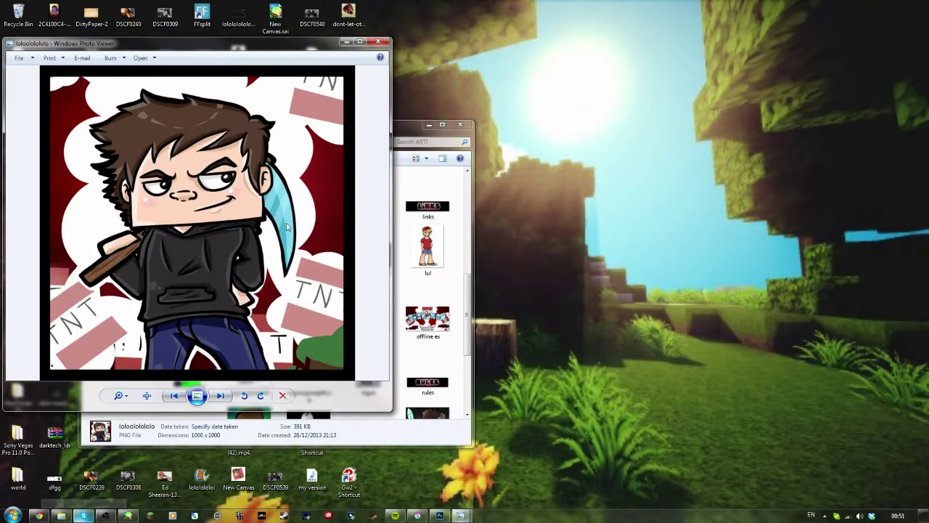
double_click(308, 49)
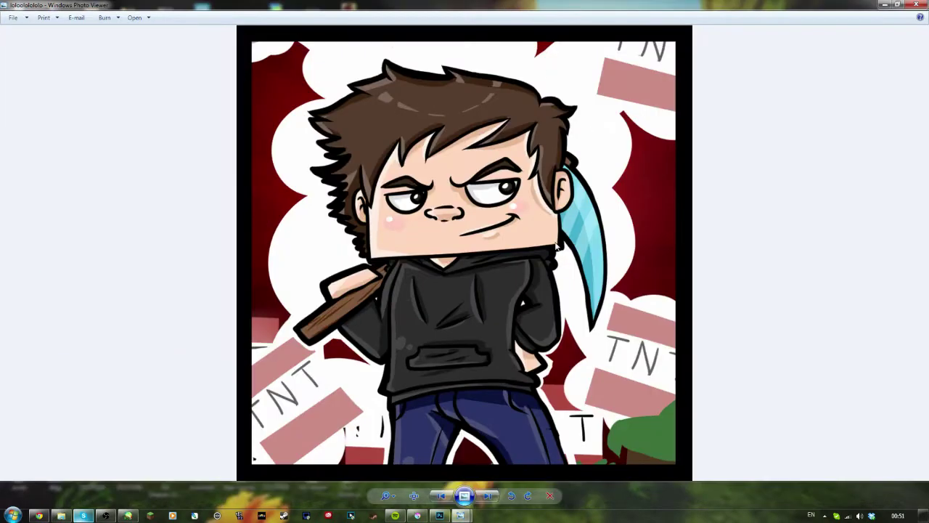
scroll(555, 242, up, 5)
scroll(555, 242, down, 5)
click(909, 8)
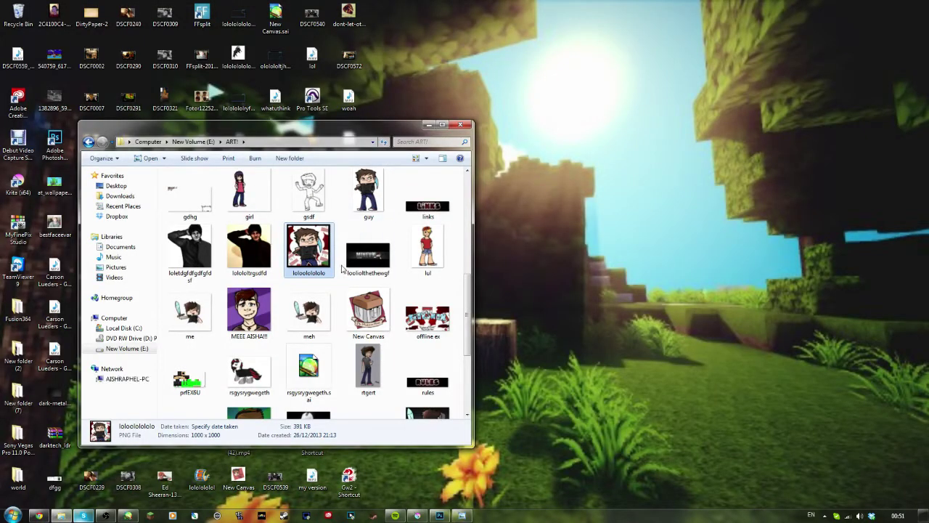
View the purple-background portrait drawing in Photo Viewer, then close it
scroll(342, 270, down, 3)
scroll(342, 271, up, 3)
double_click(232, 310)
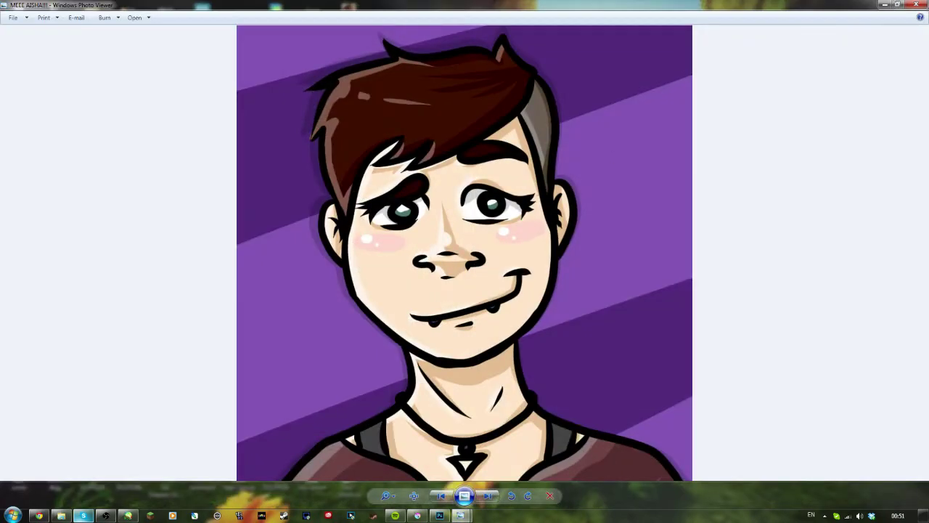
click(916, 5)
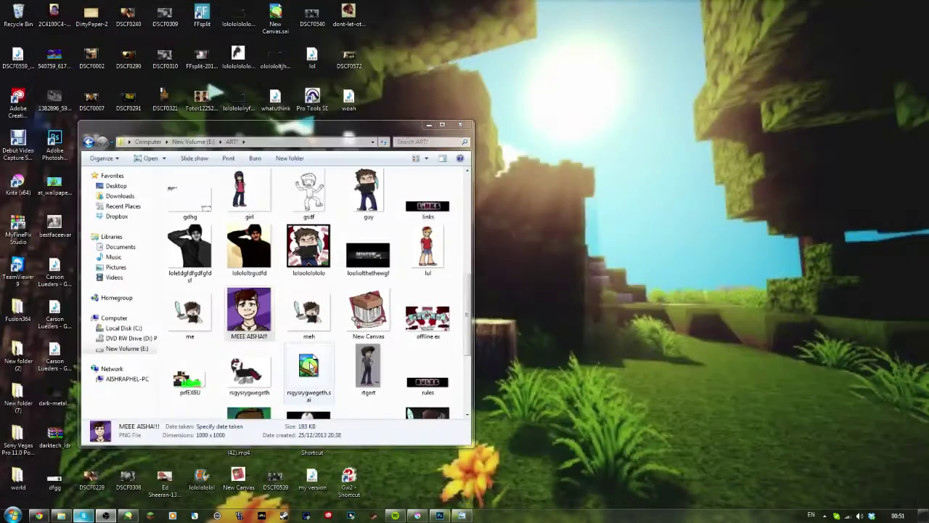
View the 'me' drawing in Photo Viewer, then close it
double_click(193, 311)
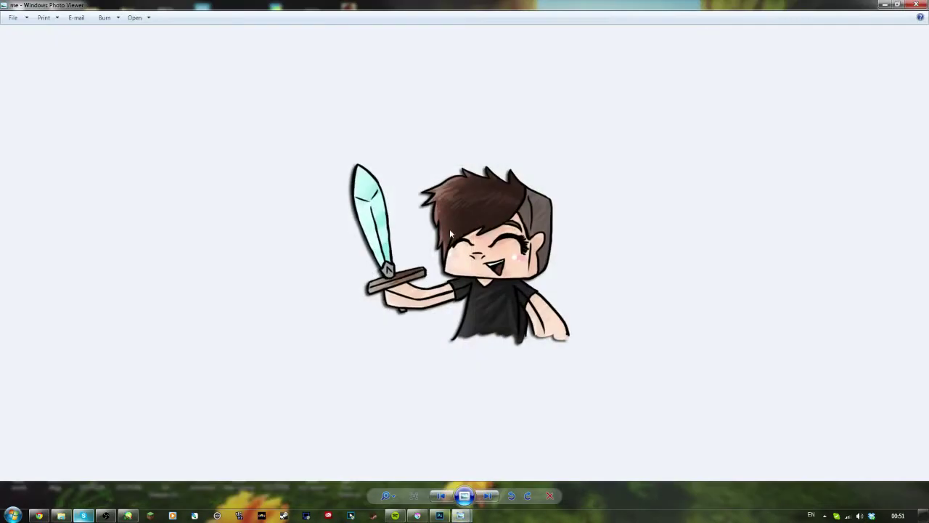
scroll(450, 229, up, 3)
scroll(533, 249, down, 1)
scroll(533, 248, down, 1)
scroll(579, 242, down, 1)
click(909, 6)
View the srgsdfsdf and rtgert drawings full-screen, closing the viewer after each
scroll(371, 319, down, 2)
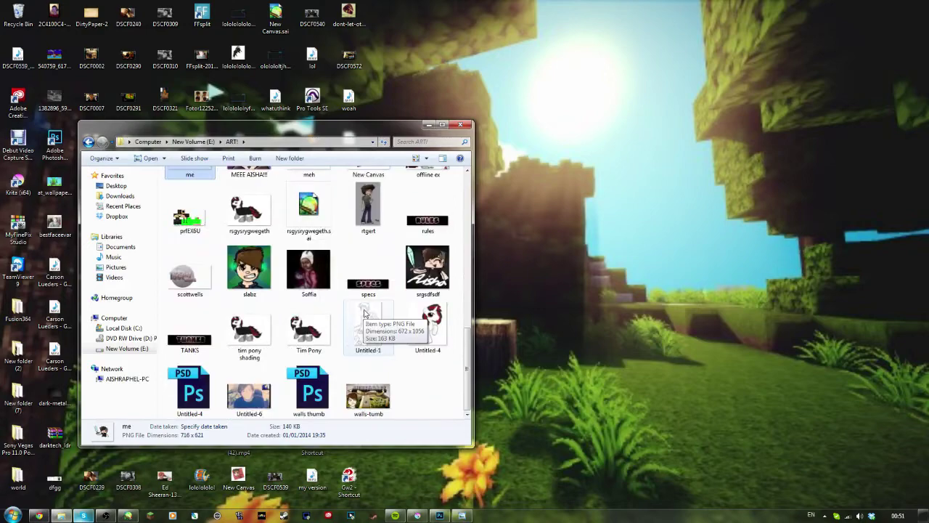
double_click(450, 273)
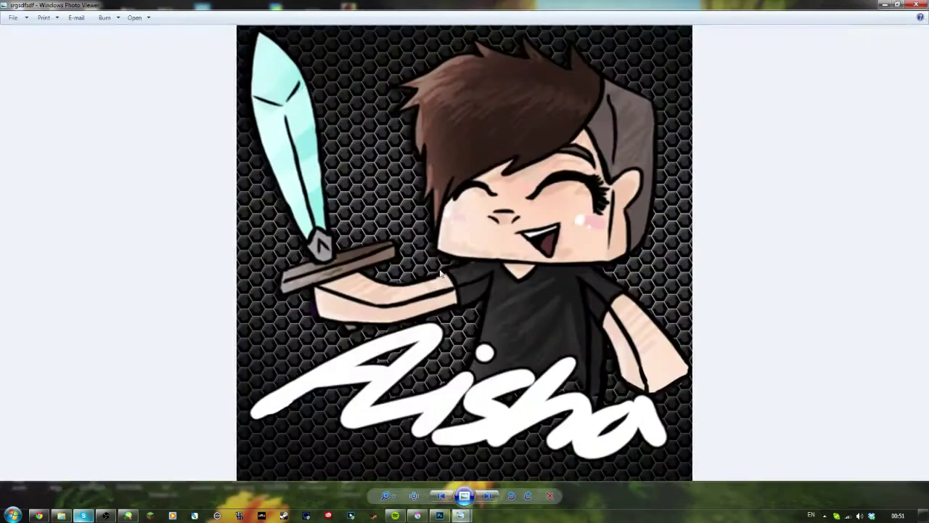
click(916, 4)
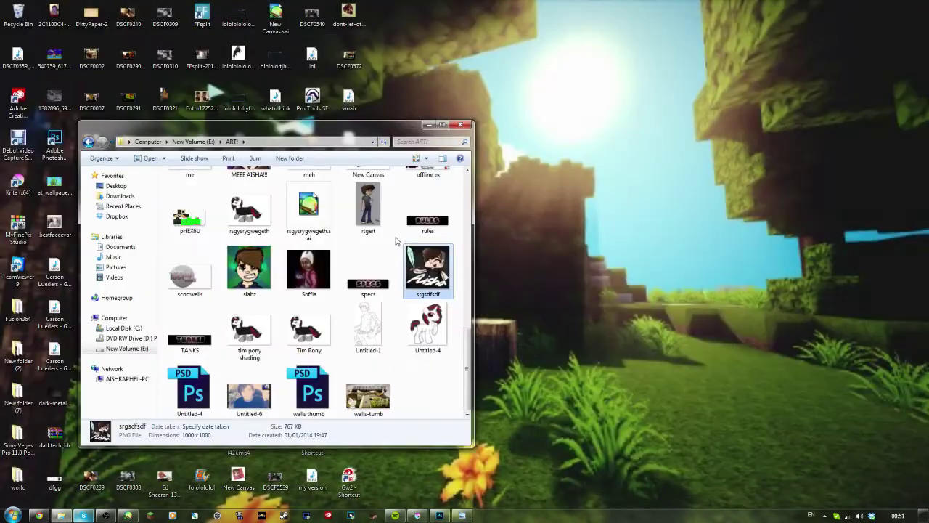
double_click(371, 195)
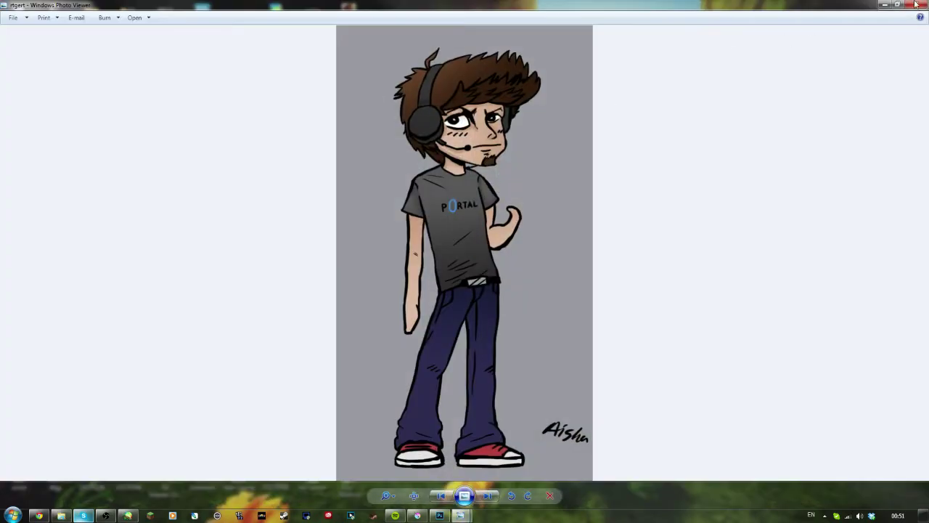
click(917, 4)
In the avatars folder, view the avatar 'the nowt' full-screen, then close it
double_click(190, 195)
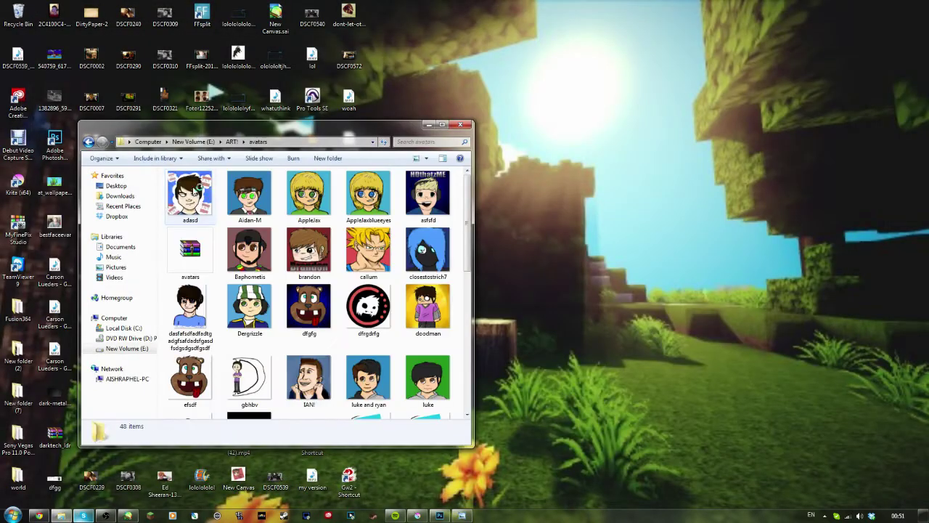
scroll(247, 232, down, 5)
click(322, 374)
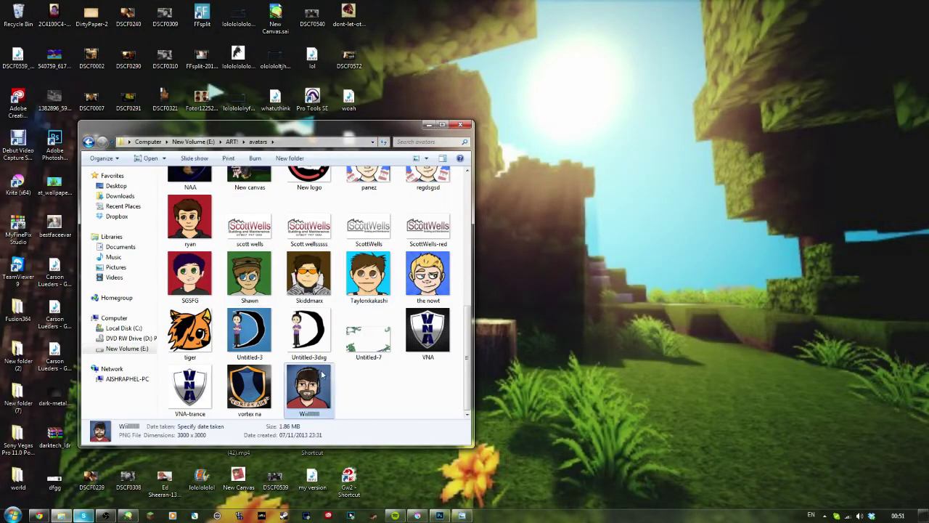
scroll(323, 374, up, 5)
scroll(276, 254, down, 5)
click(419, 273)
key(Return)
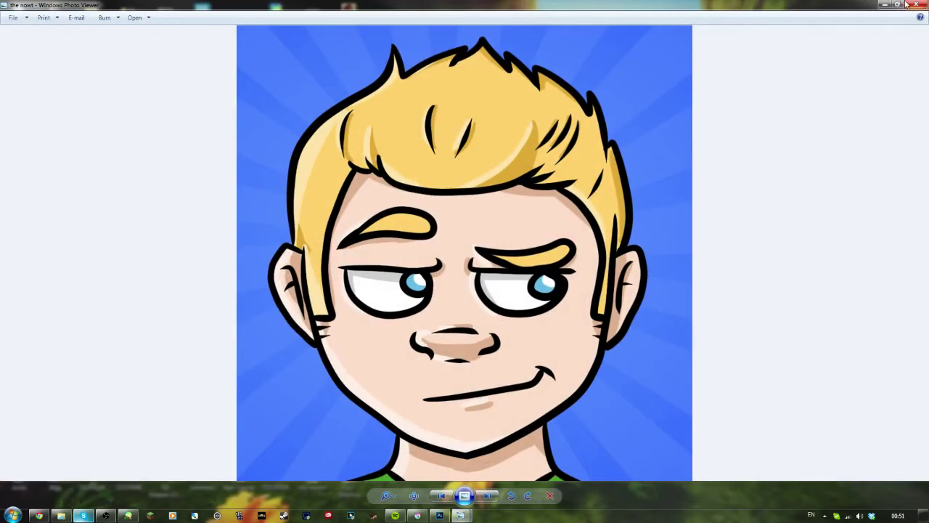
click(914, 5)
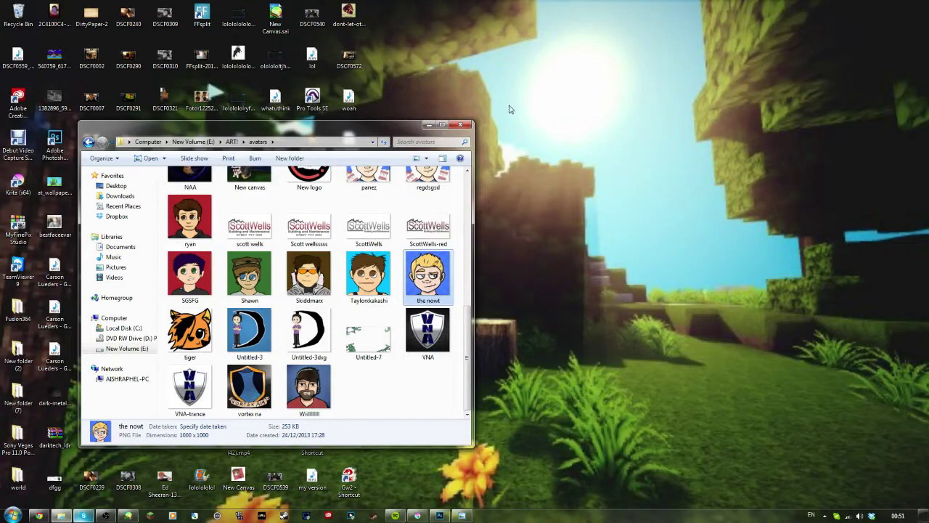
Close Explorer, view the dont-let-others-brake-you desktop image, then close it
click(461, 124)
double_click(348, 13)
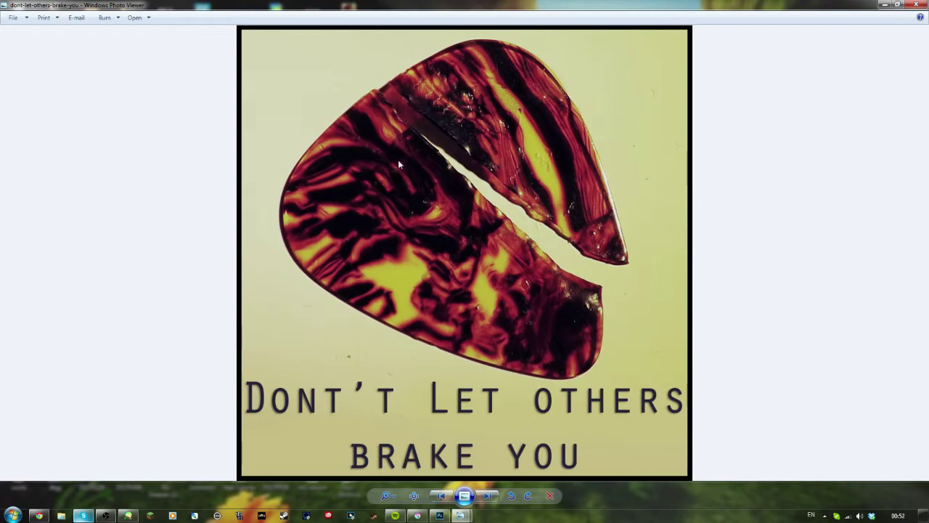
scroll(440, 69, up, 3)
scroll(440, 69, down, 3)
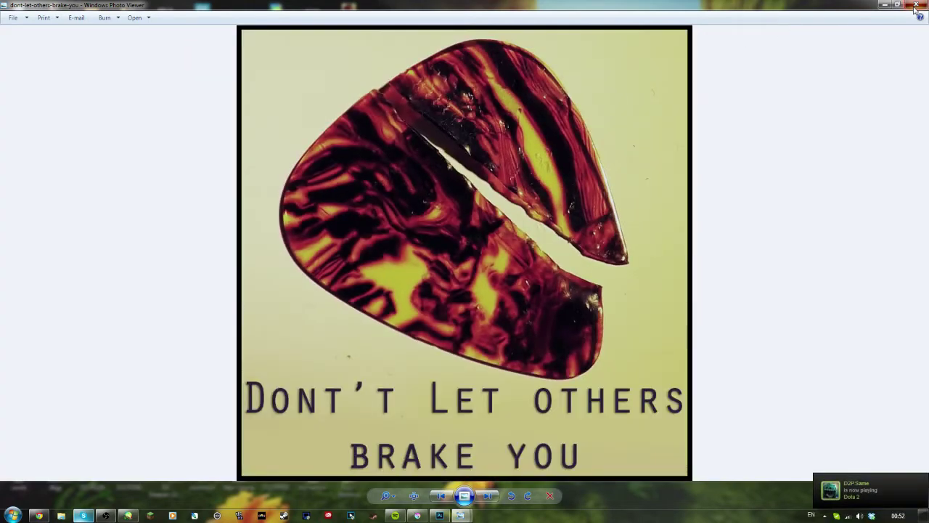
click(917, 4)
Glance at the Photoshop line drawing, then bring SAI's coloured character canvas to front
drag(535, 233, 455, 259)
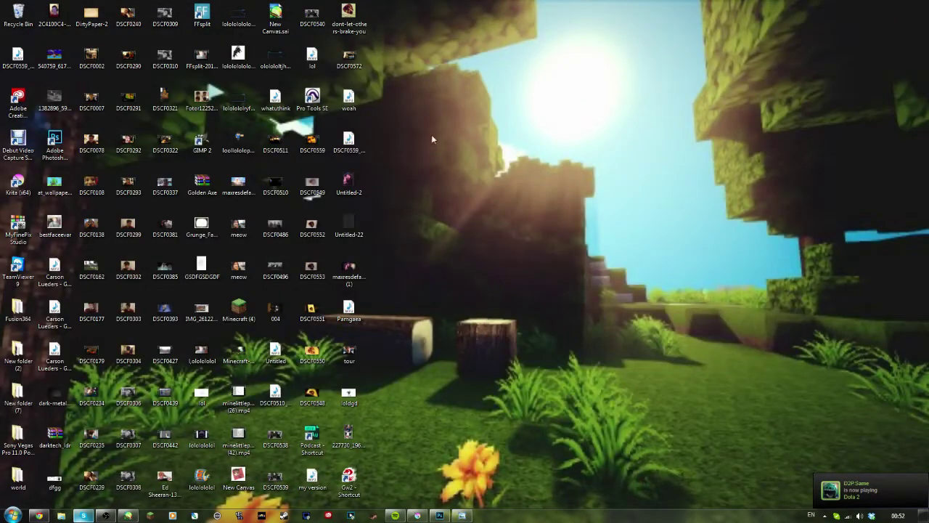
drag(457, 113, 760, 122)
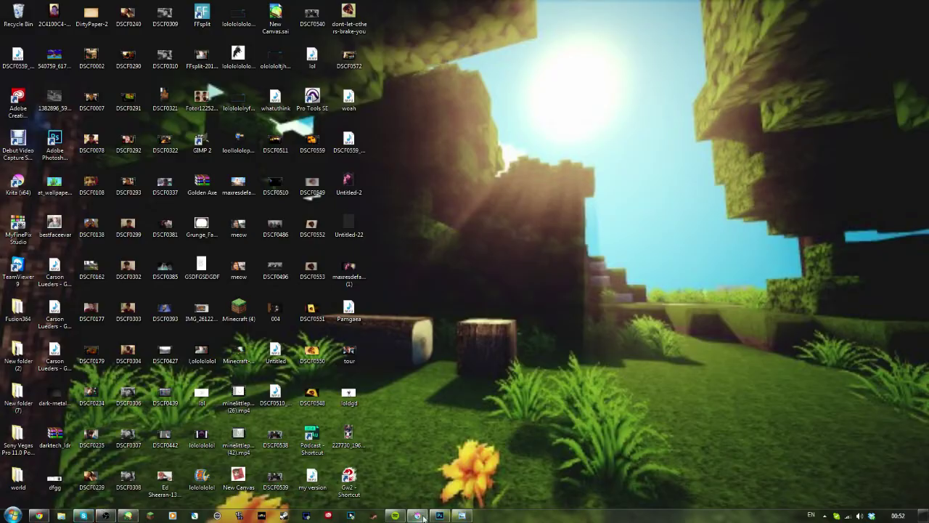
click(437, 515)
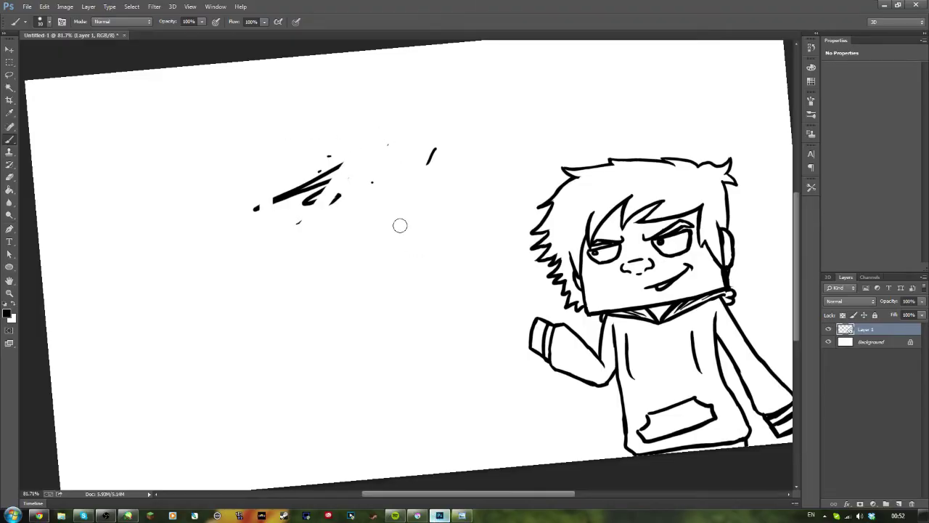
click(439, 516)
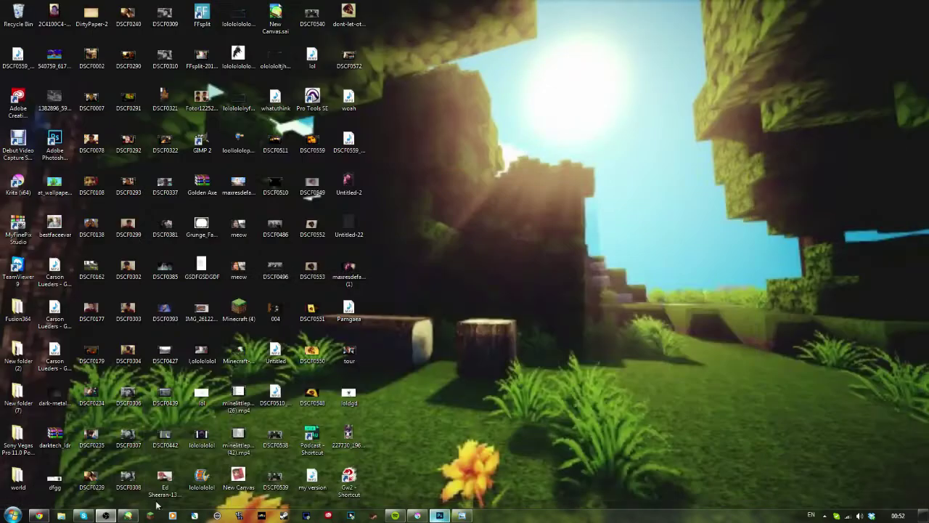
click(127, 515)
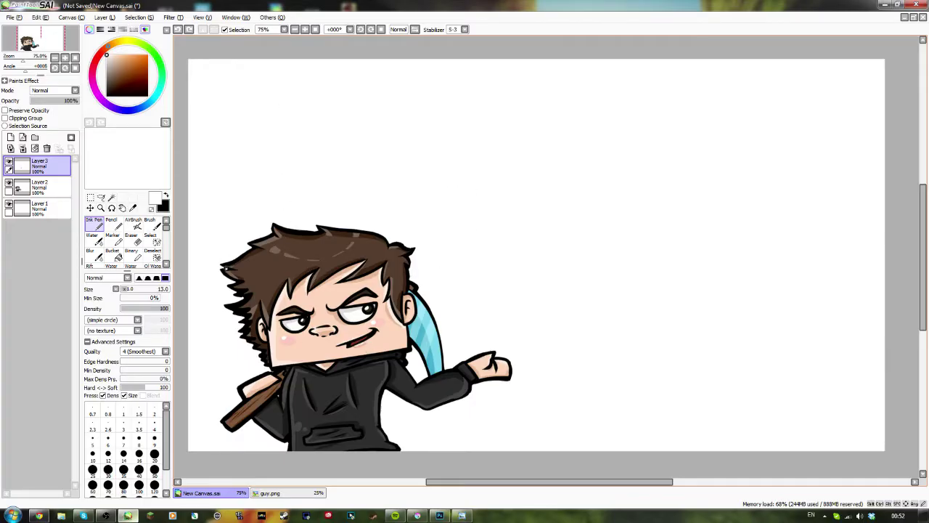
Open the finished lolololololo picture from E:\ART! in Photo Viewer
click(61, 516)
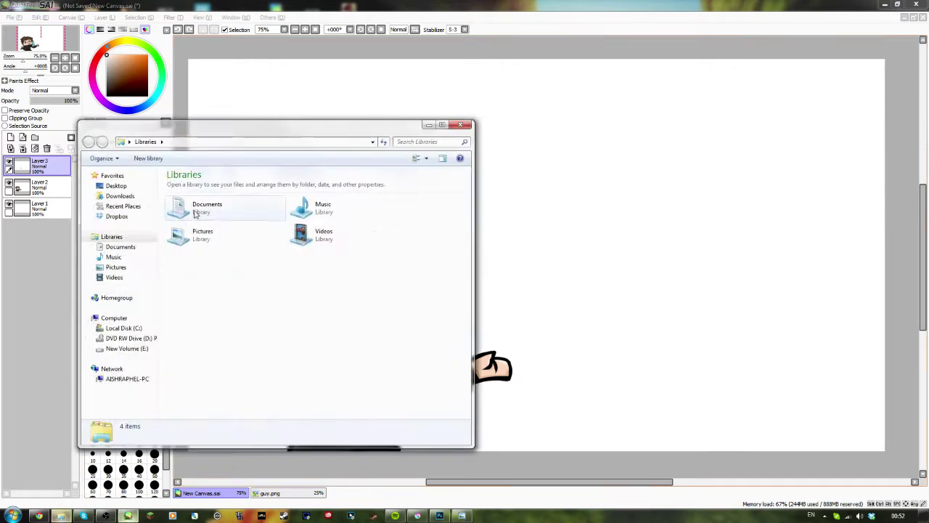
click(128, 349)
double_click(287, 270)
scroll(287, 272, down, 8)
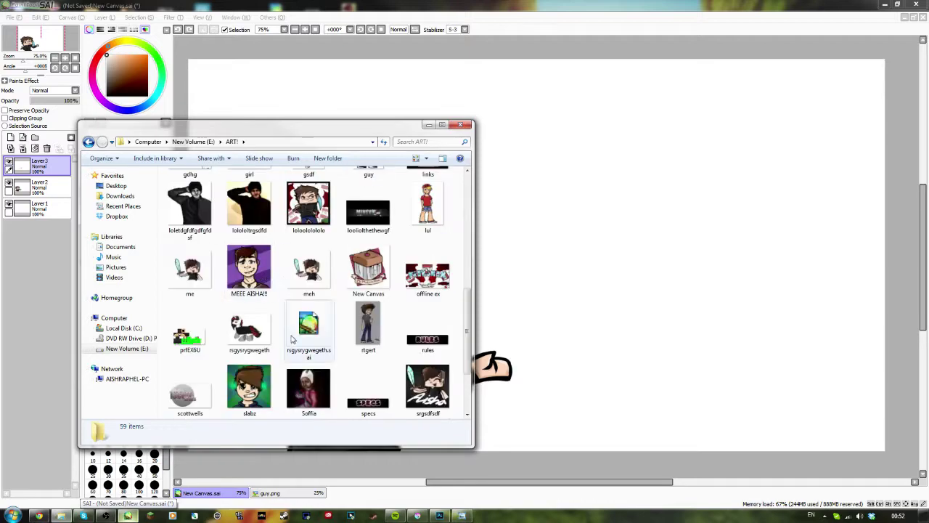
double_click(320, 190)
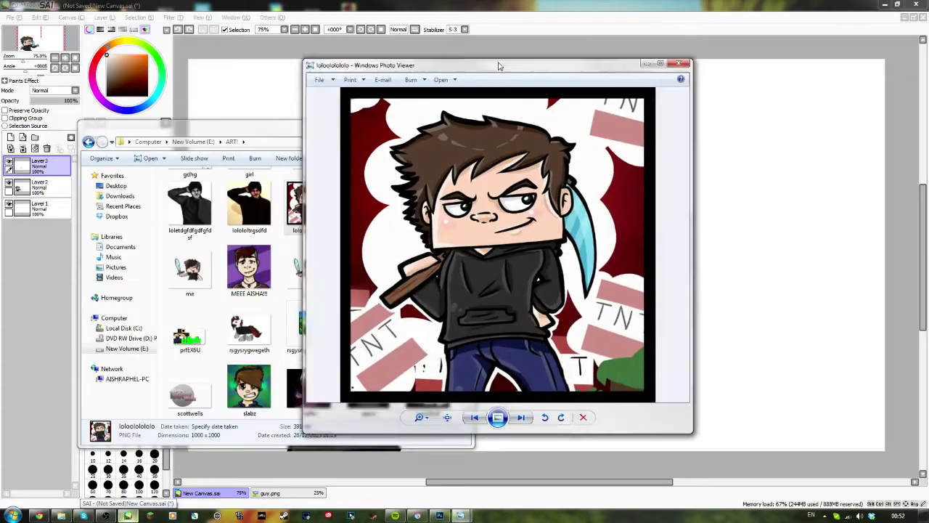
Compare the picture beside the SAI canvas, then minimize everything and restore the Photoshop sketch
drag(496, 65, 689, 63)
click(351, 123)
click(428, 125)
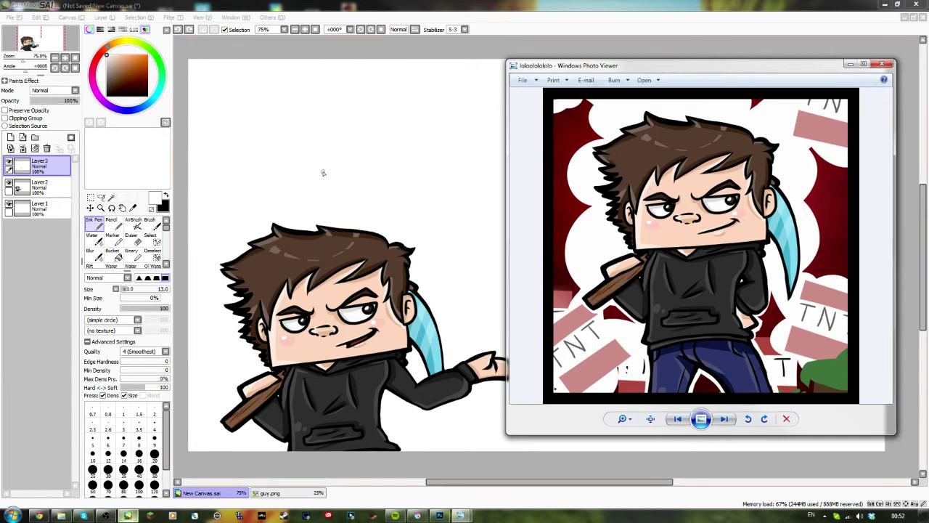
drag(677, 70, 699, 62)
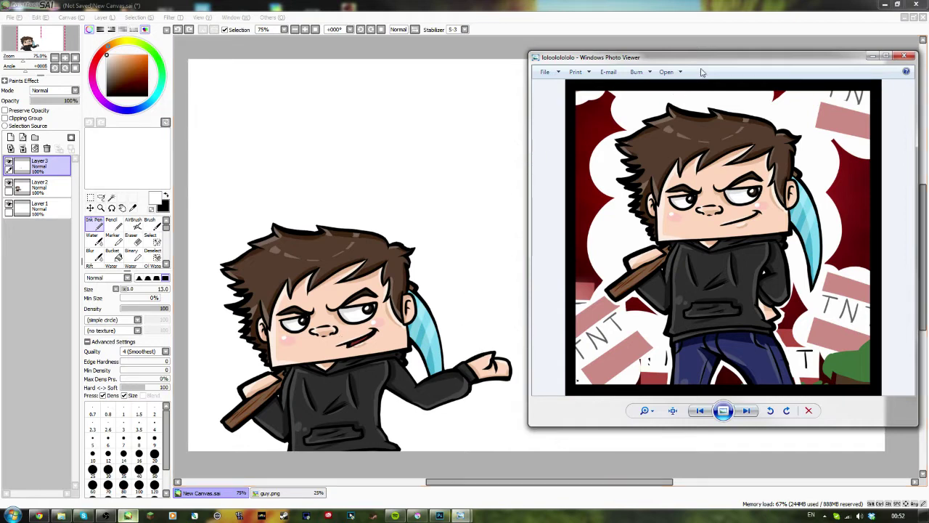
drag(708, 52, 583, 61)
click(745, 64)
click(883, 6)
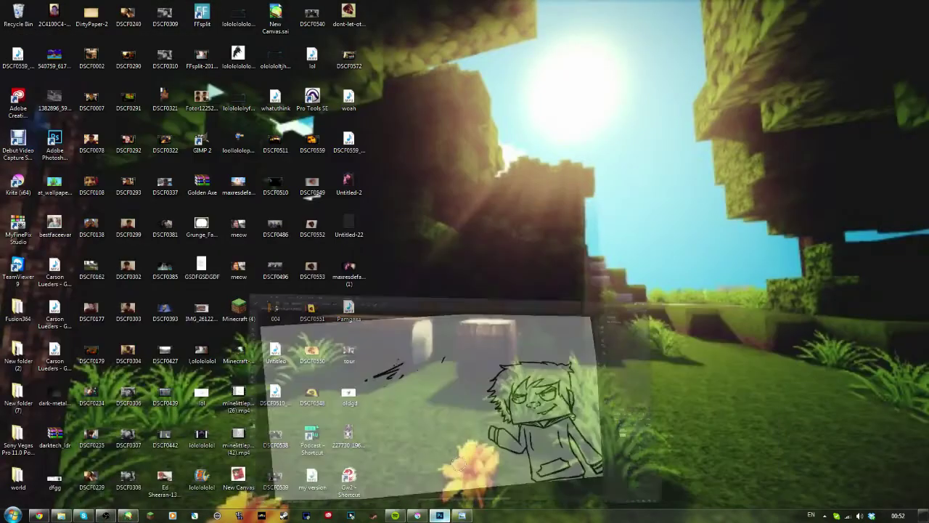
click(440, 516)
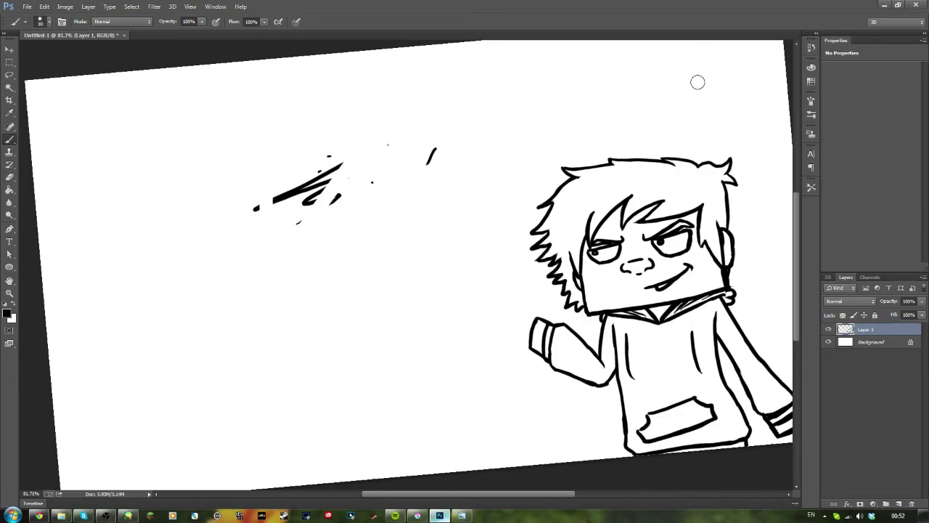
Return to SAI and create a new 1920 × 1080 canvas via File > New
click(884, 5)
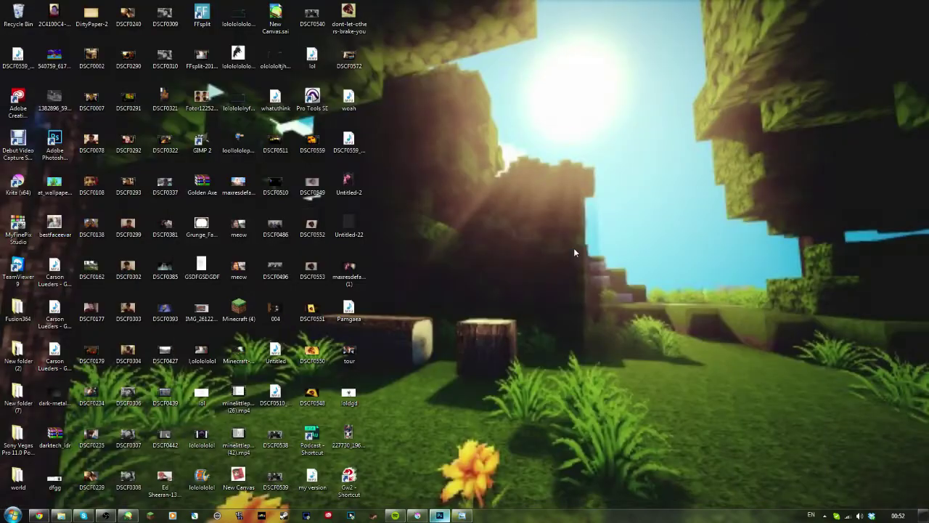
click(127, 515)
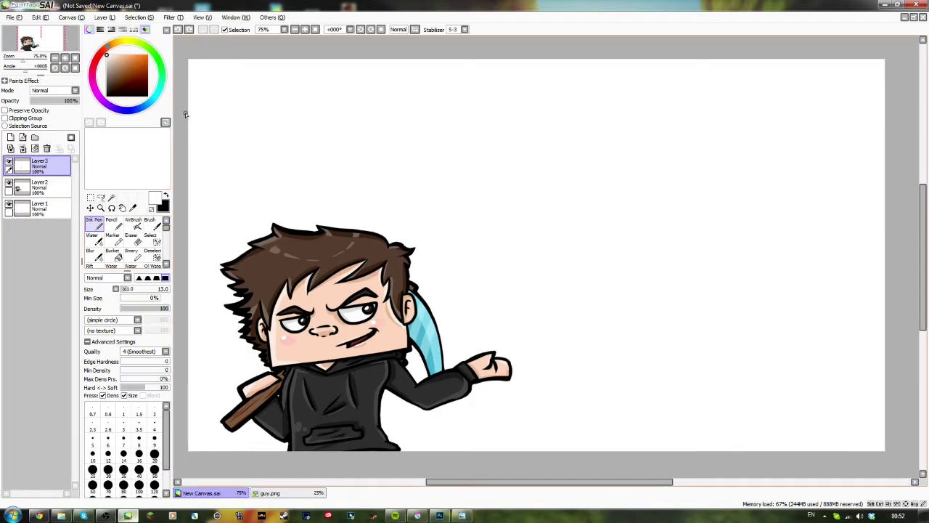
click(19, 18)
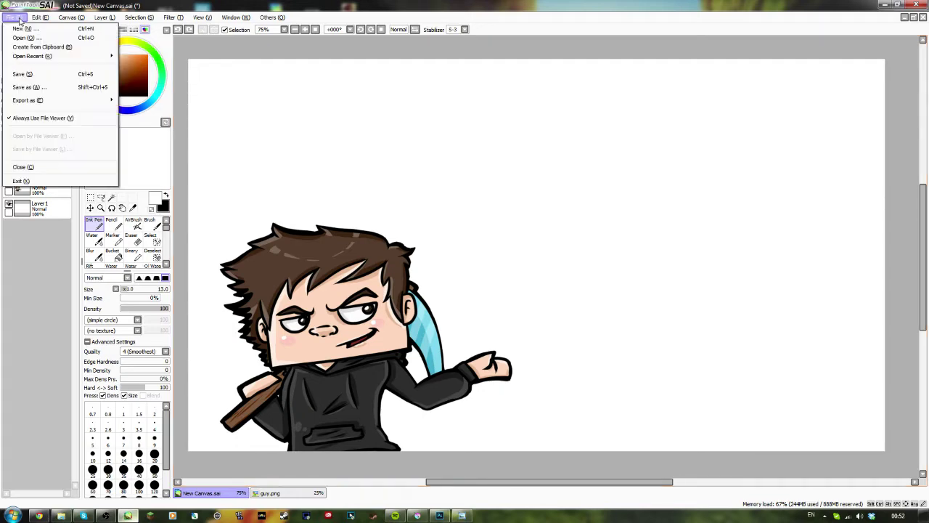
click(21, 28)
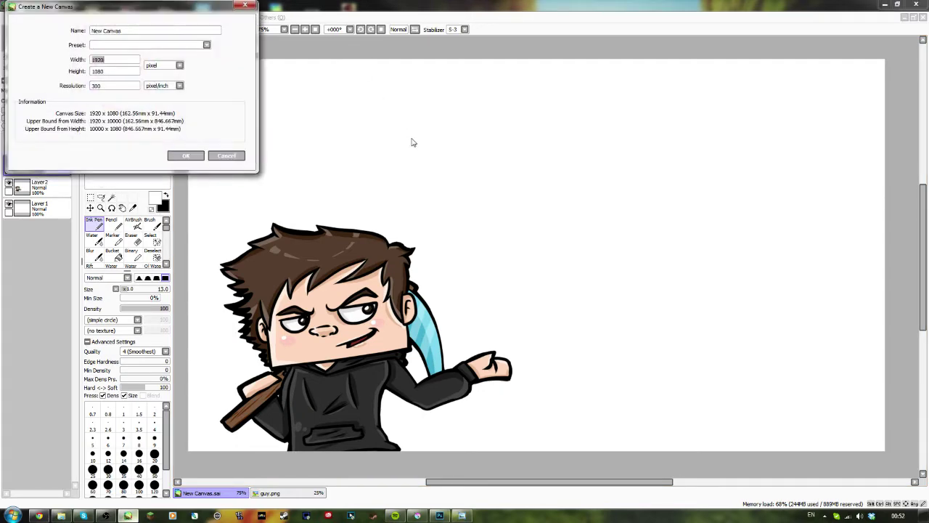
click(174, 156)
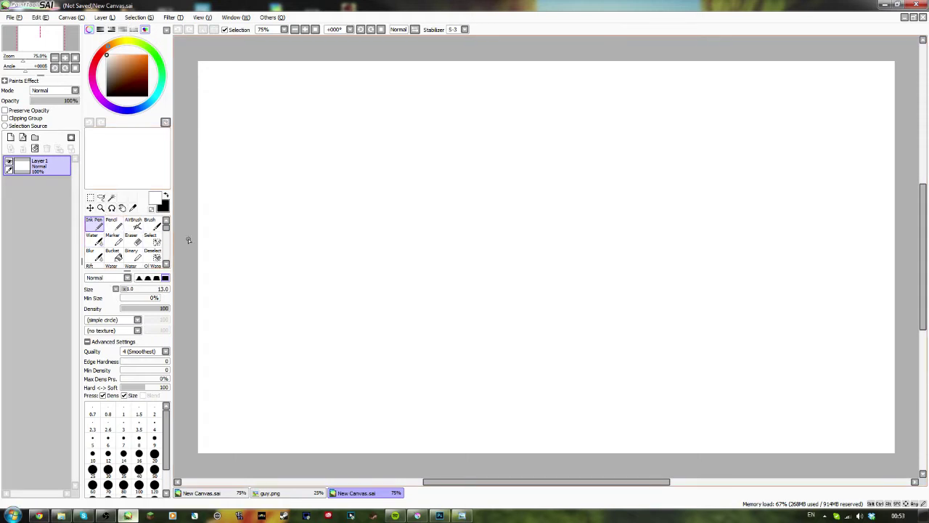
With stabilizer 0 and black colour, sketch the house's walls and bottom edge
click(464, 29)
click(454, 37)
key(x)
mouse_move(388, 131)
mouse_down()
mouse_move(569, 96)
mouse_move(545, 108)
mouse_move(422, 232)
mouse_up()
key(ctrl+z)
drag(405, 150, 422, 265)
mouse_move(553, 100)
mouse_down()
mouse_move(559, 205)
mouse_move(579, 241)
mouse_up()
drag(578, 241, 423, 265)
drag(512, 251, 581, 241)
Sketch the roof and peak and scribble details inside the house
mouse_move(392, 126)
mouse_down()
mouse_move(468, 85)
mouse_move(545, 109)
mouse_up()
drag(491, 80, 541, 107)
drag(439, 153, 440, 183)
mouse_move(439, 153)
mouse_down()
mouse_move(518, 137)
mouse_move(536, 164)
mouse_move(484, 170)
mouse_move(492, 262)
mouse_up()
drag(494, 217, 508, 251)
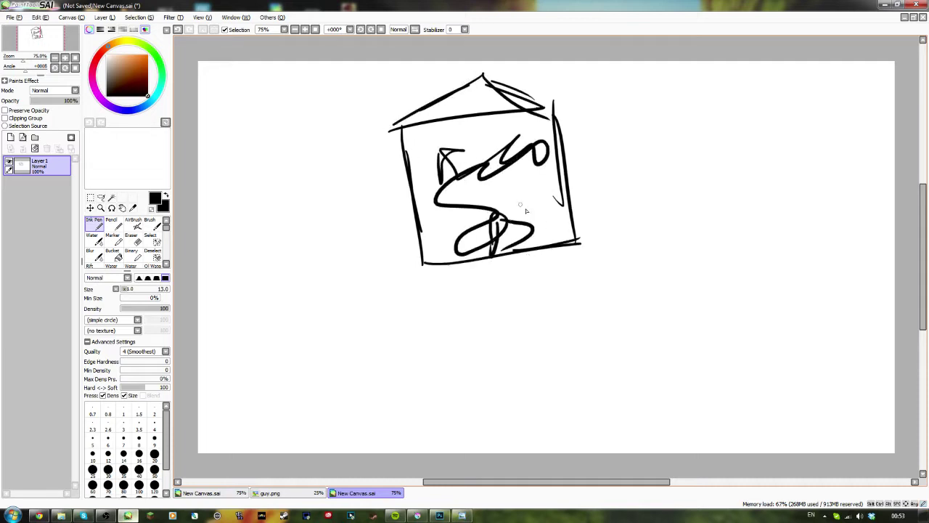
Add Layer 2, fade Layer 1 to 30% opacity, and set stabilizer to S-3
click(10, 137)
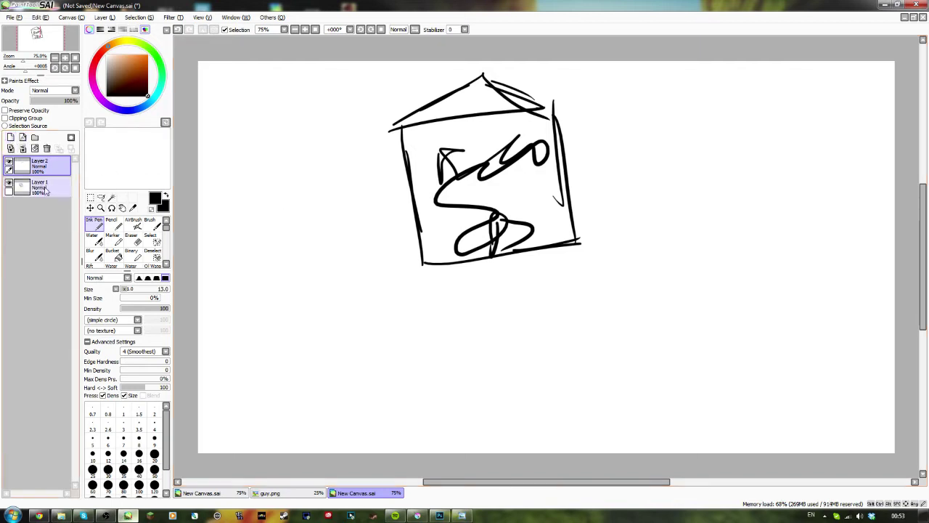
click(46, 101)
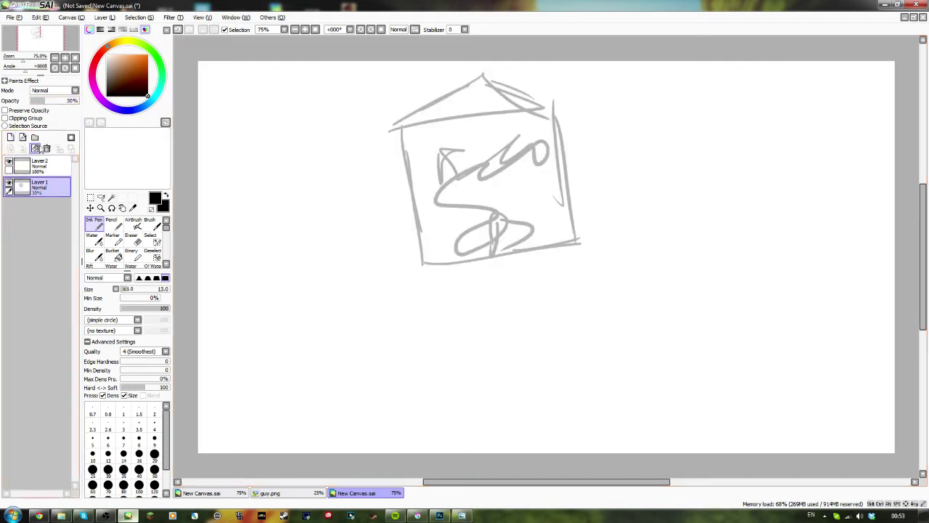
click(39, 165)
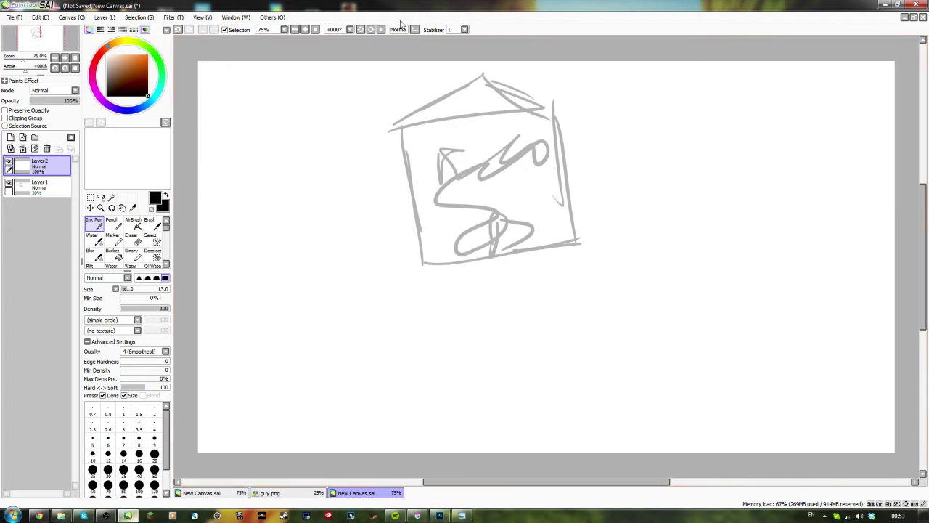
click(464, 30)
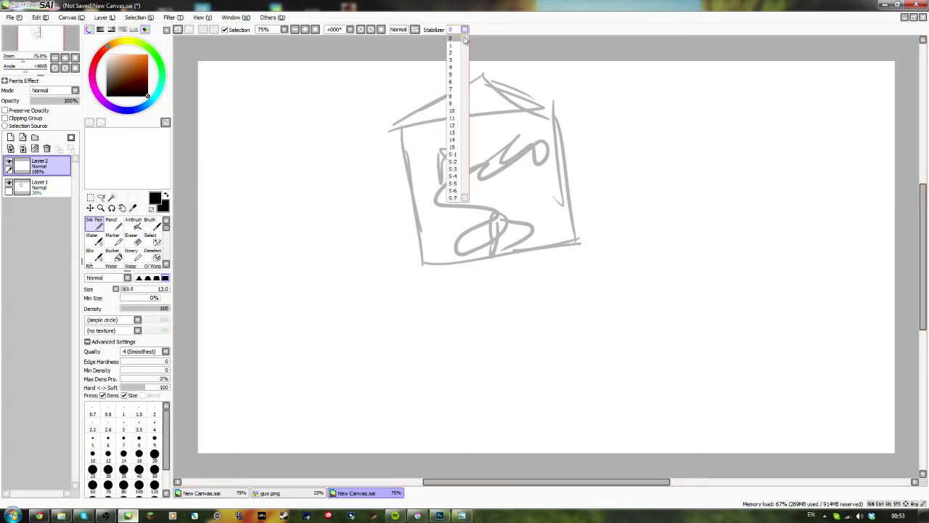
click(453, 170)
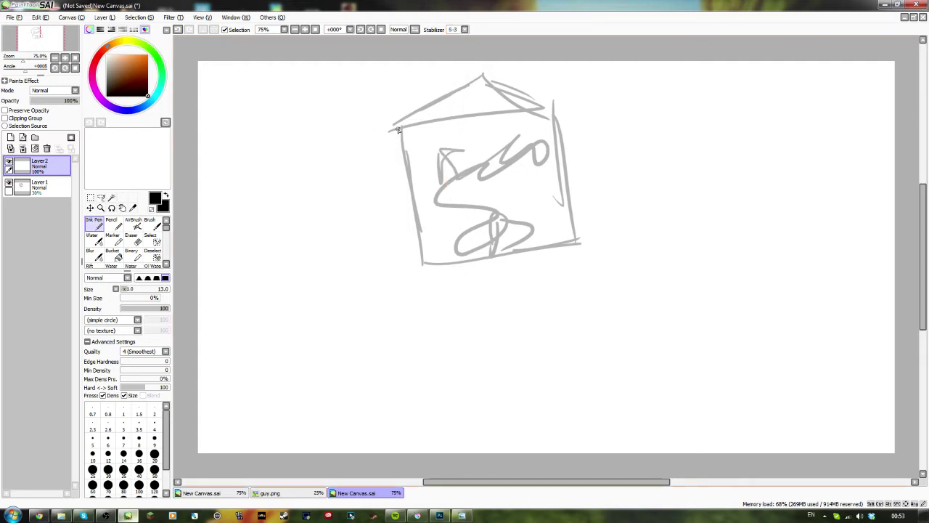
Ink the house roof from left end to peak and the right overhang
mouse_move(398, 130)
mouse_down()
mouse_move(433, 97)
mouse_move(482, 72)
mouse_up()
key(ctrl+z)
key(ctrl+z)
mouse_move(399, 128)
mouse_down()
mouse_move(488, 72)
mouse_move(549, 102)
mouse_up()
key(ctrl+z)
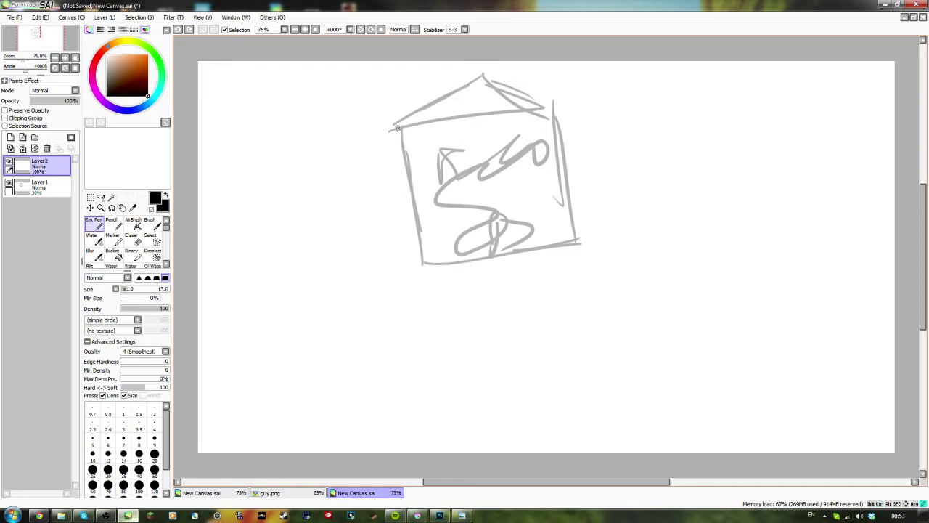
mouse_move(398, 129)
mouse_down()
mouse_move(484, 75)
mouse_move(554, 107)
mouse_up()
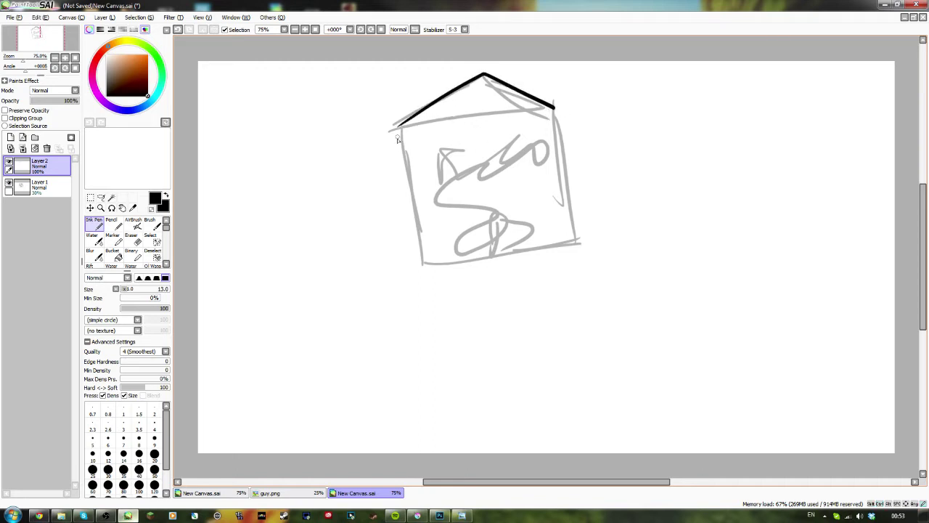
mouse_move(400, 124)
mouse_down()
mouse_move(389, 153)
mouse_move(384, 138)
mouse_move(405, 144)
mouse_up()
key(ctrl+z)
key(ctrl+z)
key(ctrl+z)
drag(575, 119, 564, 132)
Ink the house's left wall down to the bottom, redoing stray strokes
drag(398, 138, 419, 220)
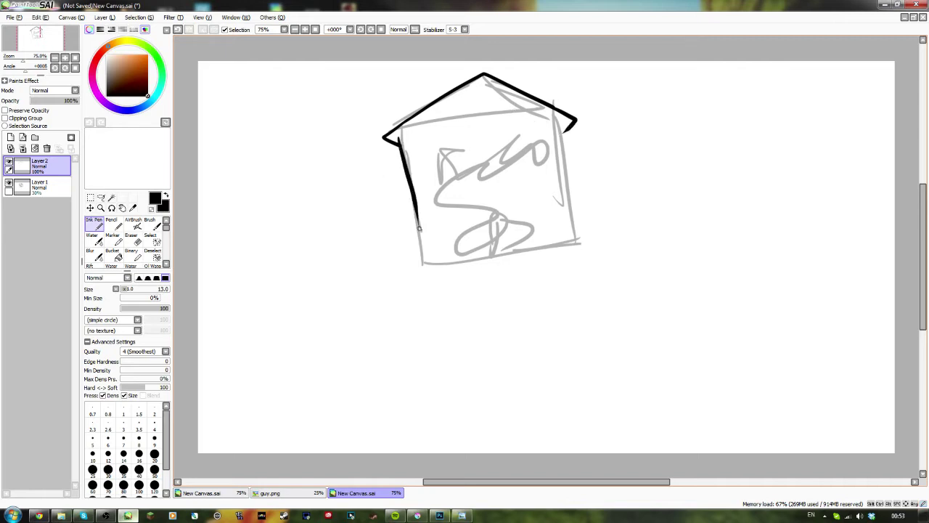
key(ctrl+z)
drag(399, 134, 427, 258)
key(ctrl+z)
drag(410, 178, 425, 239)
key(ctrl+z)
mouse_move(400, 135)
mouse_down()
mouse_move(432, 271)
mouse_move(453, 278)
mouse_move(575, 255)
mouse_up()
key(ctrl+z)
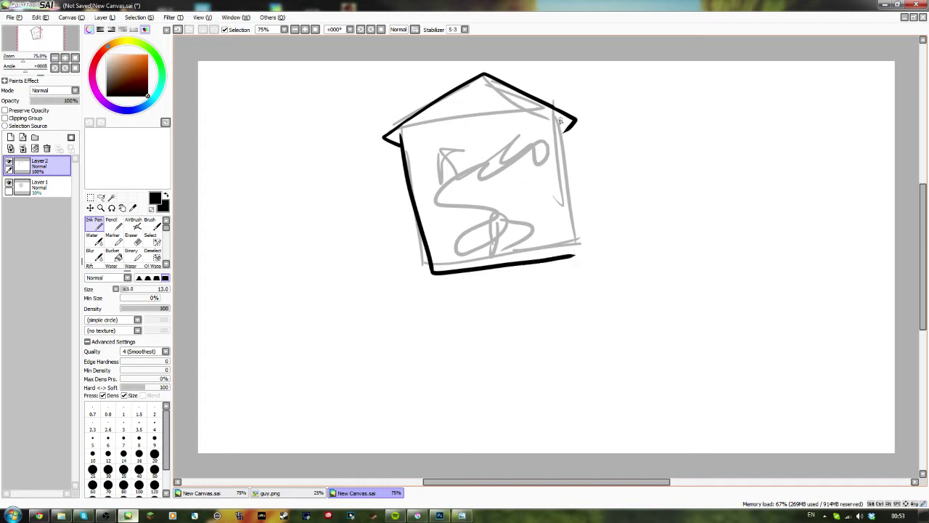
Ink the right wall, discard a door attempt, and draw an S curve left of the house
drag(560, 121, 579, 196)
key(ctrl+z)
drag(561, 120, 581, 256)
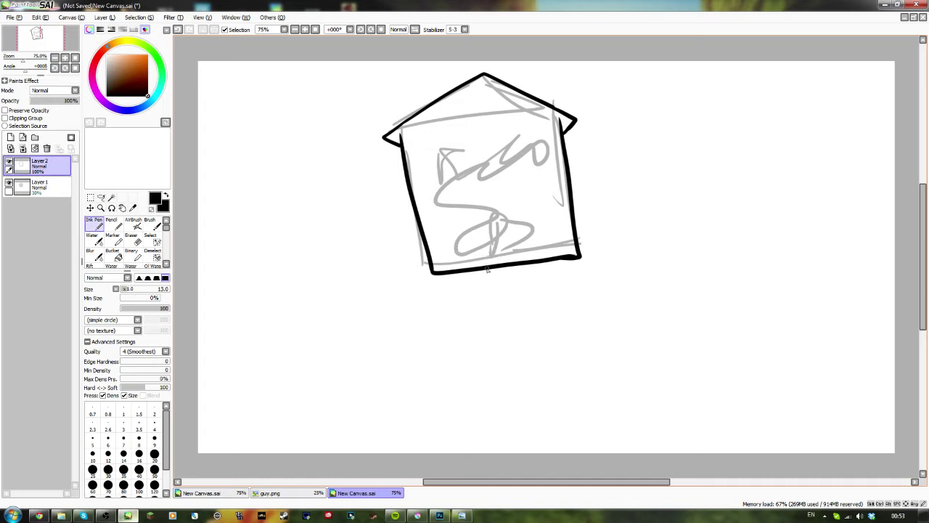
mouse_move(487, 269)
mouse_down()
mouse_move(488, 235)
mouse_move(506, 243)
mouse_move(513, 266)
mouse_up()
key(ctrl+z)
mouse_move(271, 293)
mouse_down()
mouse_move(347, 255)
mouse_move(307, 231)
mouse_move(333, 222)
mouse_move(343, 205)
mouse_move(295, 183)
mouse_move(347, 151)
mouse_up()
Turn stabilizing off, then draw and undo several trial S strokes and squiggles around the house
click(465, 29)
click(455, 42)
mouse_move(399, 212)
mouse_down()
mouse_move(386, 266)
mouse_move(399, 343)
mouse_up()
key(ctrl+z)
mouse_move(379, 232)
mouse_down()
mouse_move(359, 241)
mouse_move(377, 364)
mouse_move(471, 364)
mouse_up()
key(ctrl+z)
mouse_move(581, 271)
mouse_down()
mouse_move(524, 289)
mouse_move(575, 319)
mouse_move(536, 350)
mouse_move(556, 360)
mouse_up()
key(ctrl+z)
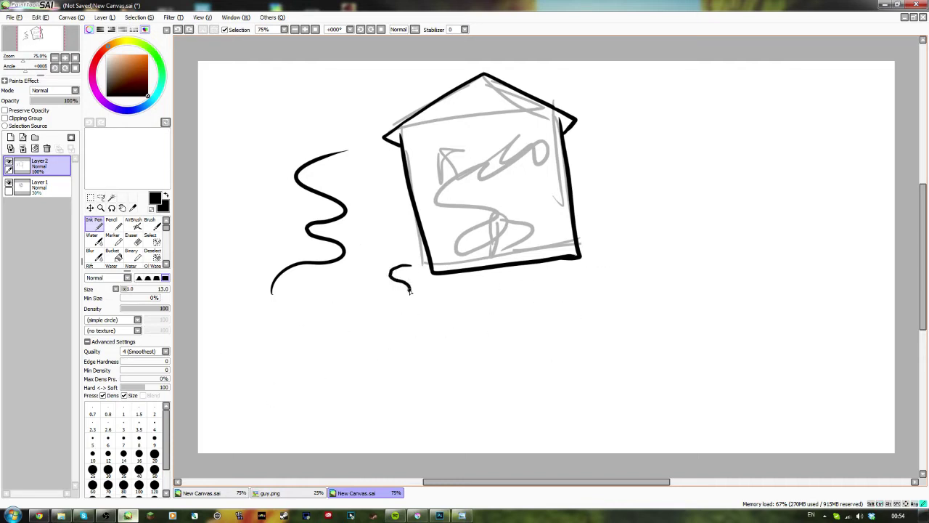
mouse_move(405, 318)
mouse_down()
mouse_move(401, 343)
mouse_move(343, 383)
mouse_up()
key(ctrl+z)
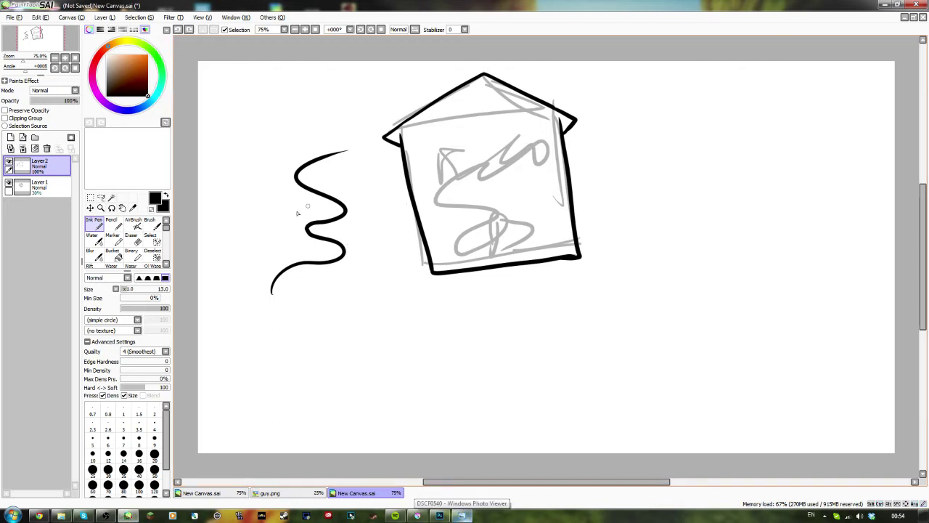
Bring up the Photoshop hoodie sketch, try hatching strokes beside it, undo them, and minimize Photoshop
click(440, 515)
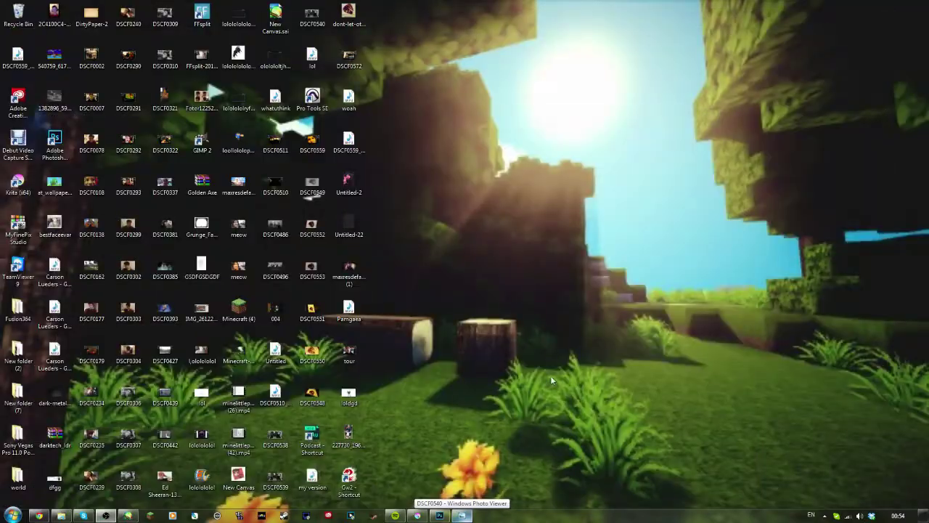
click(440, 516)
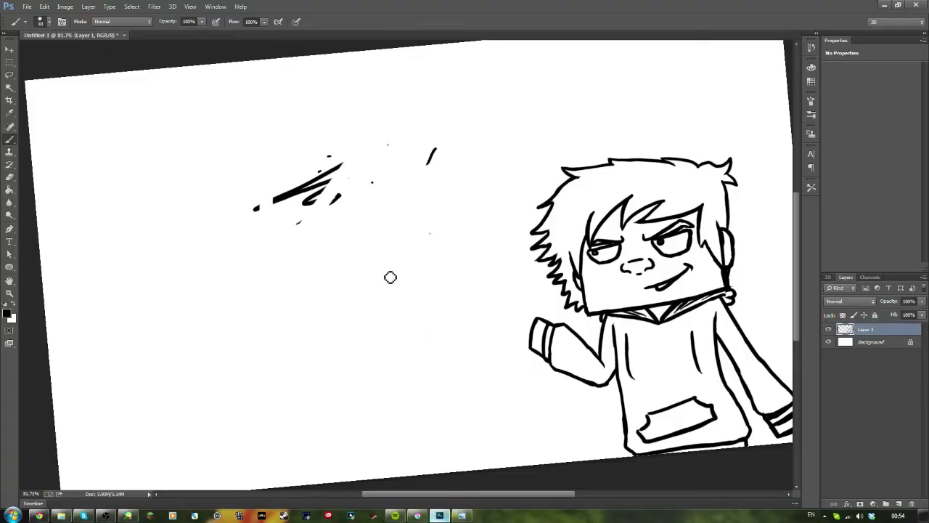
mouse_move(379, 293)
mouse_down()
mouse_move(405, 312)
mouse_move(385, 331)
mouse_up()
key(ctrl+z)
drag(418, 234, 320, 319)
mouse_move(405, 289)
mouse_down()
mouse_move(390, 345)
mouse_move(408, 286)
mouse_move(419, 294)
mouse_move(404, 319)
mouse_move(352, 347)
mouse_up()
key(ctrl+z)
key(ctrl+z)
click(886, 9)
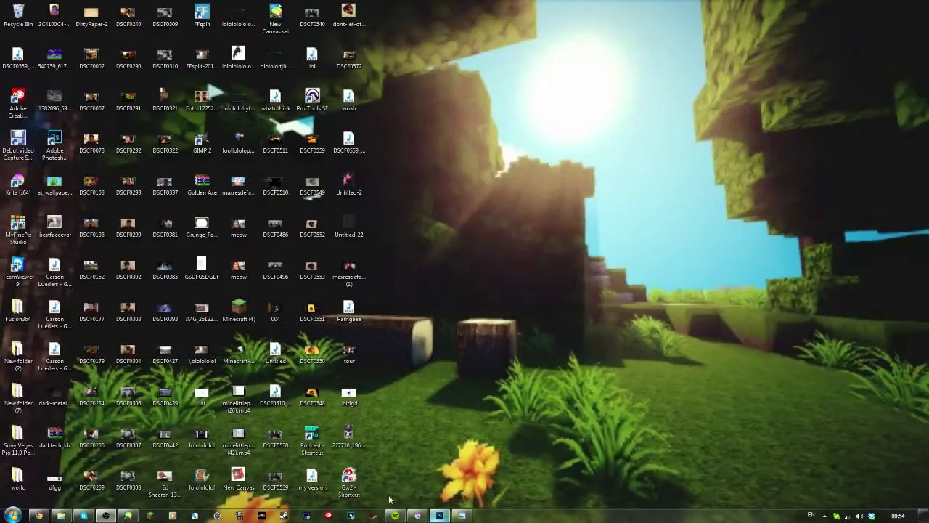
In Krita, highlight the left pant leg, pick dark navy, and enlarge the brush to 18.22
click(416, 514)
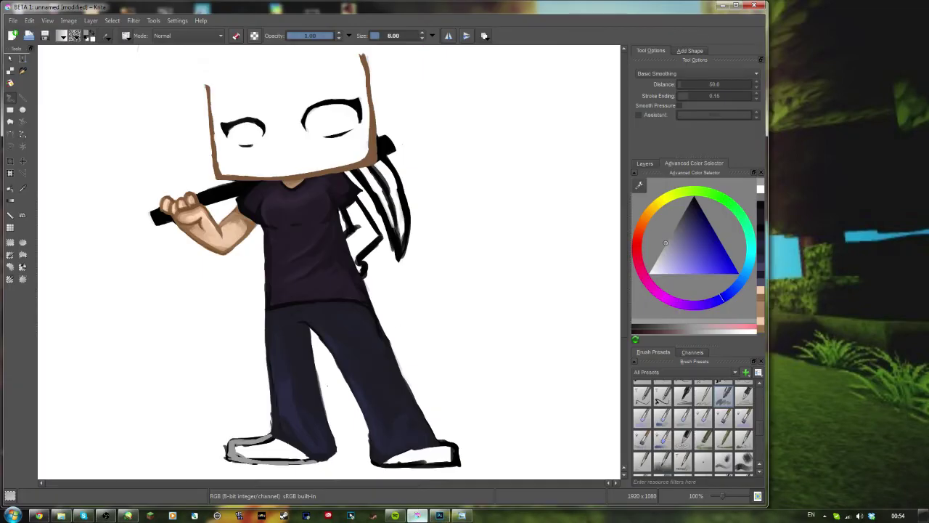
drag(276, 401, 276, 397)
ctrl+click(277, 403)
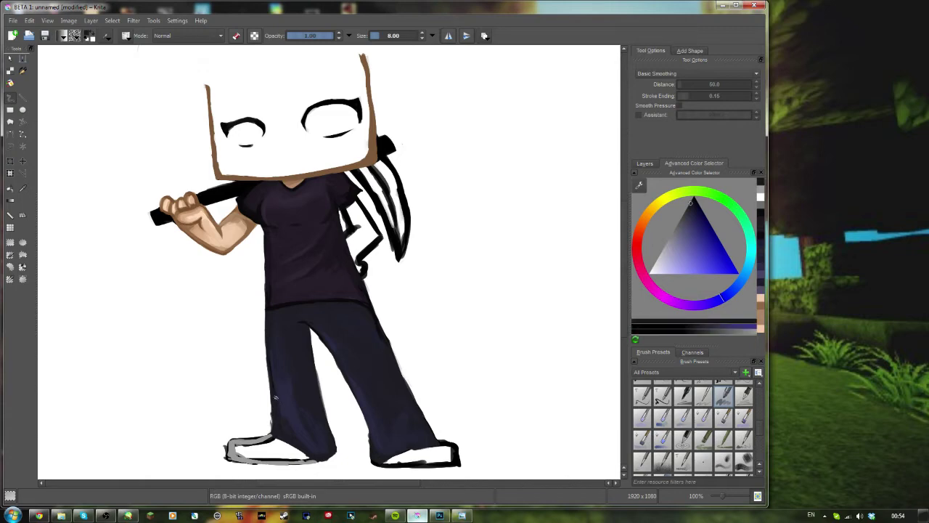
drag(276, 340, 277, 333)
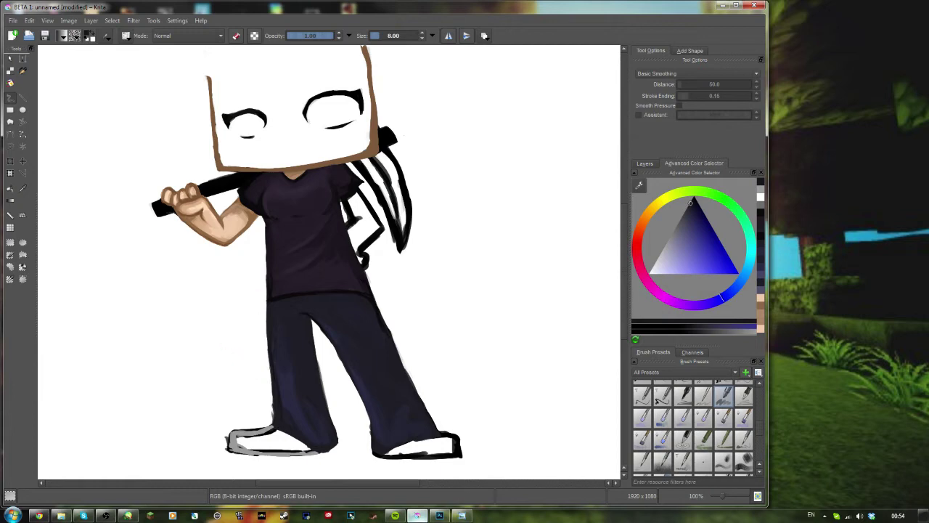
click(384, 36)
Dab navy shading down the left pant leg and shade the right pant leg
ctrl+click(280, 331)
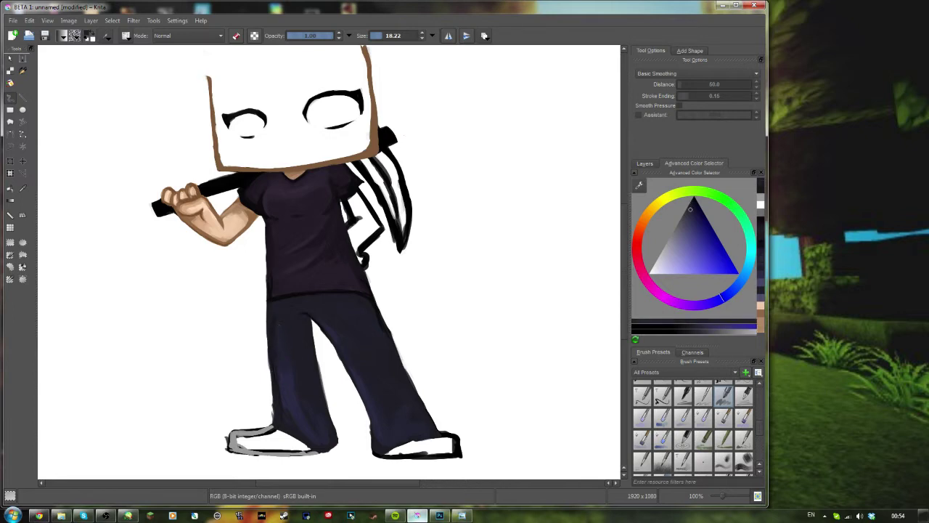
click(280, 324)
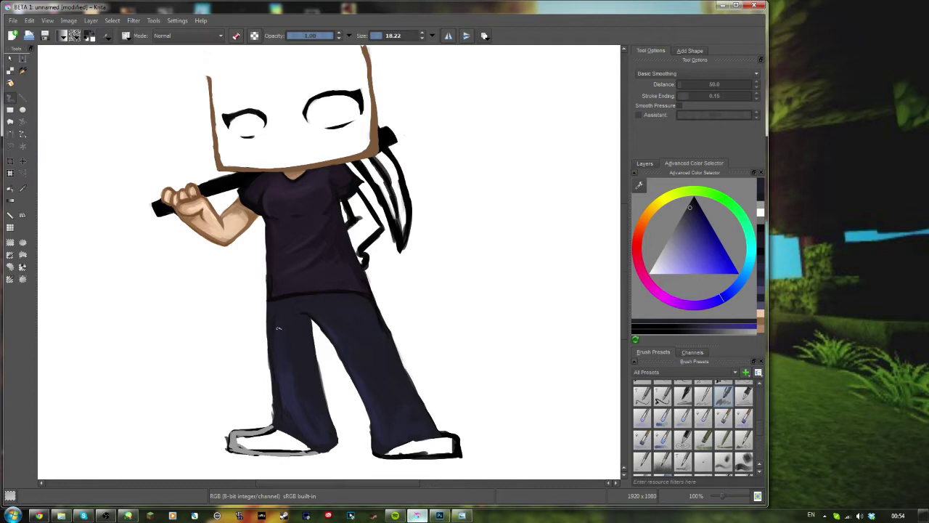
click(303, 407)
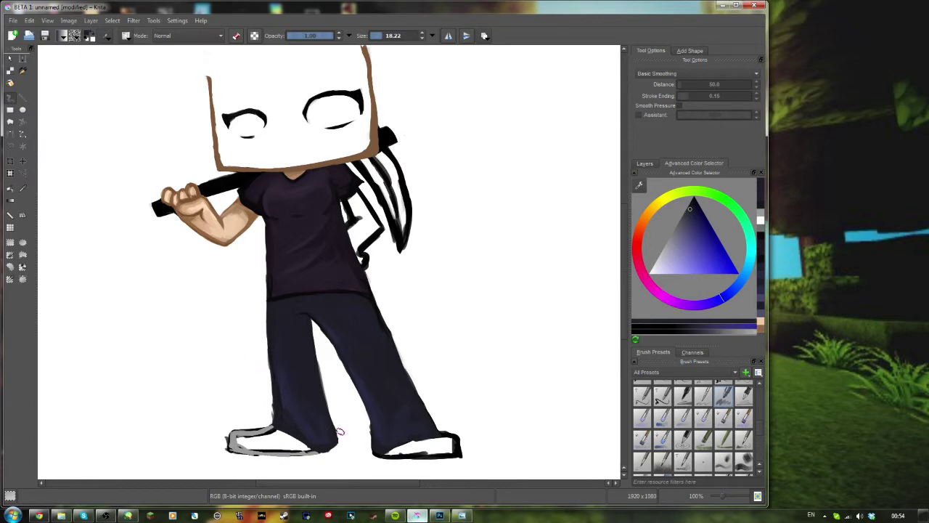
drag(404, 408, 390, 397)
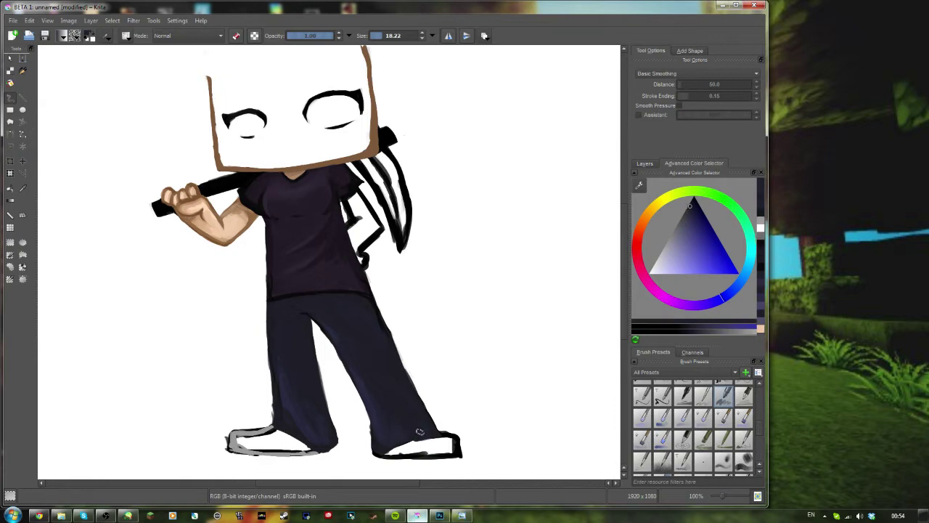
drag(310, 325, 307, 306)
Shift the shading to a darker purple-blue, then sample the arm's tan and the shirt's purple
ctrl+click(287, 396)
ctrl+click(358, 350)
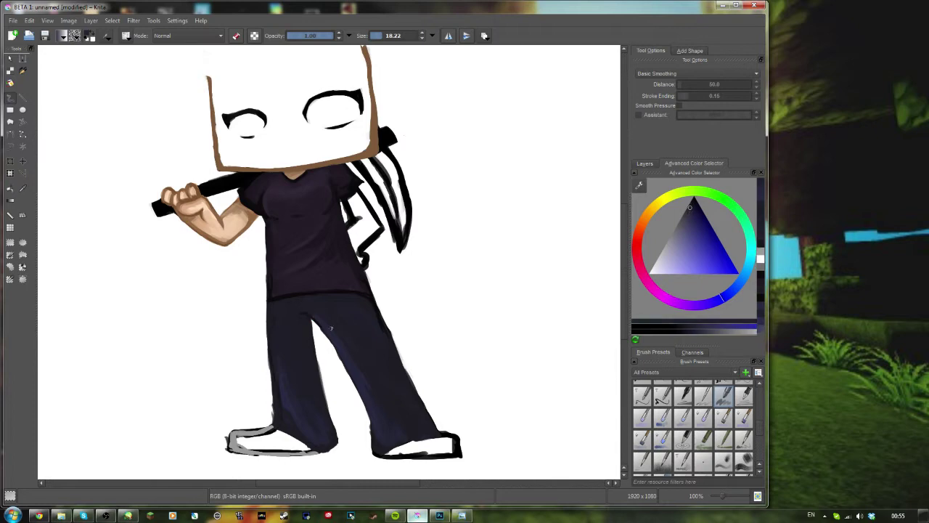
ctrl+click(303, 314)
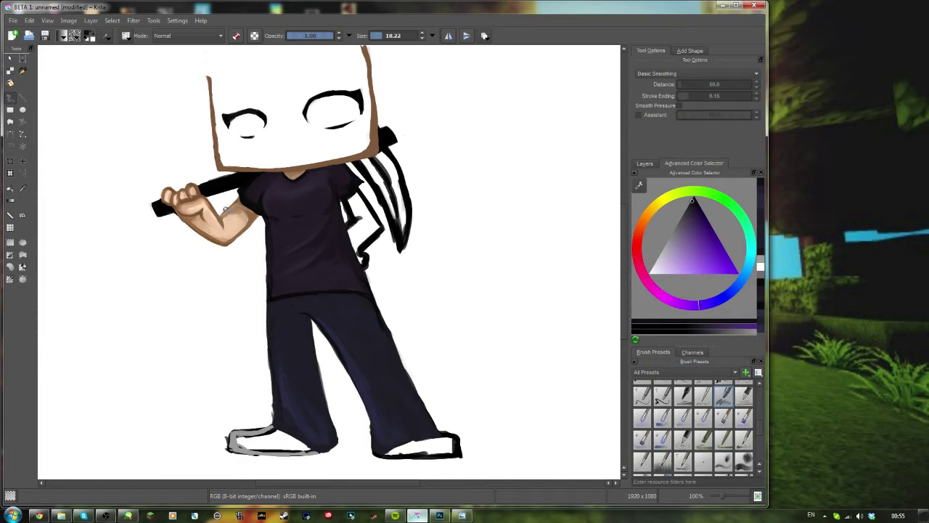
ctrl+click(226, 209)
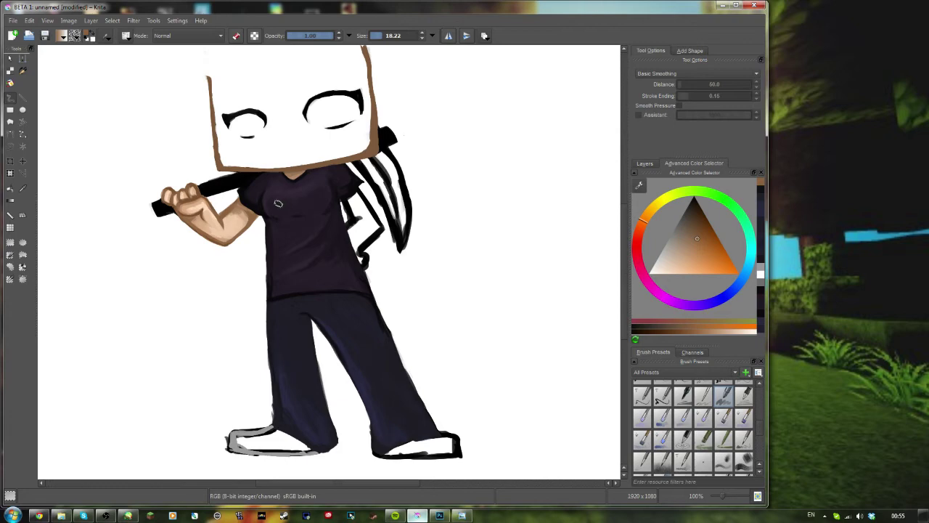
ctrl+click(297, 190)
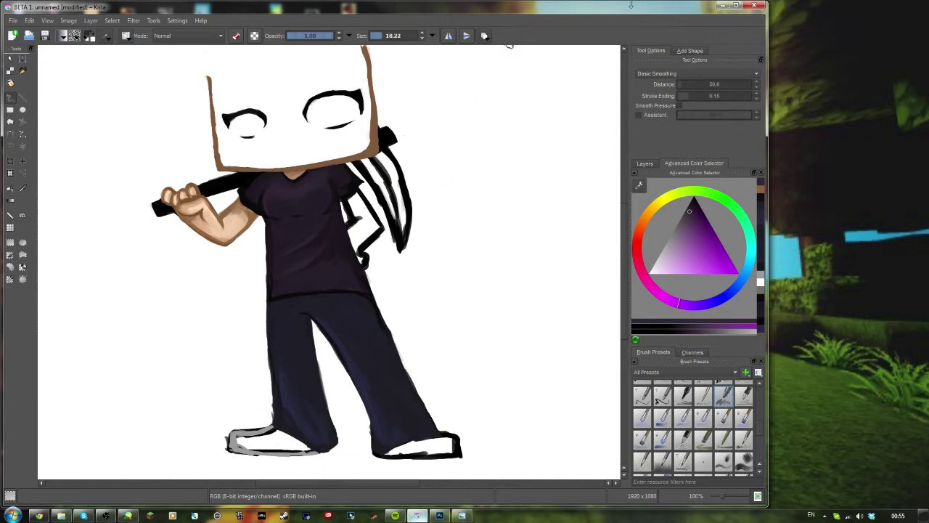
click(724, 5)
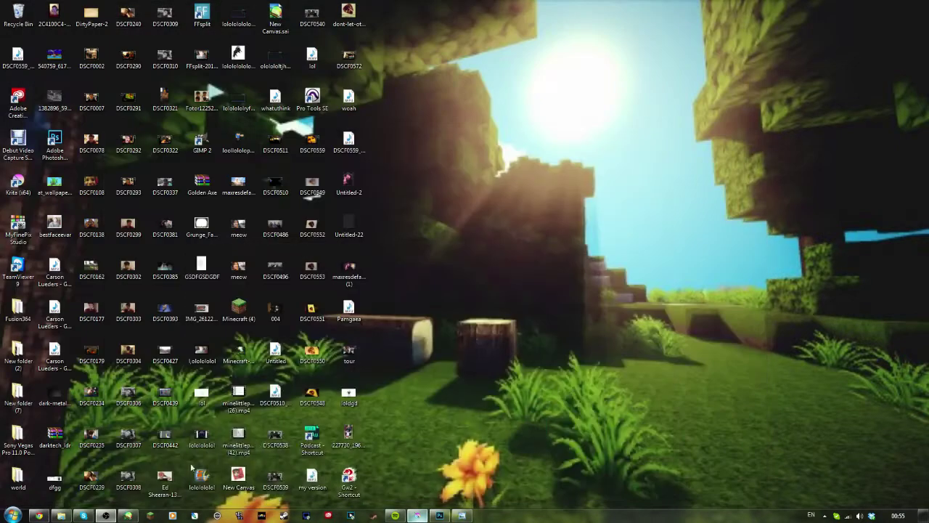
click(128, 515)
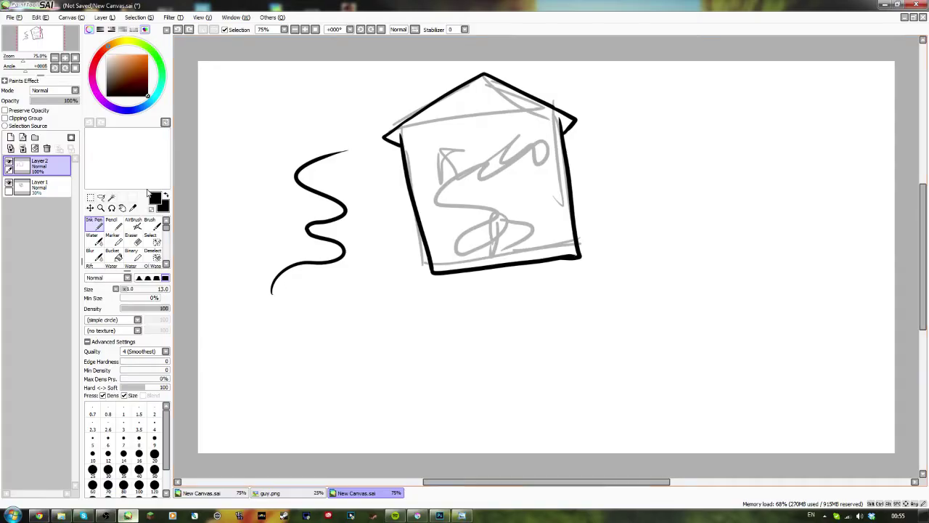
click(885, 5)
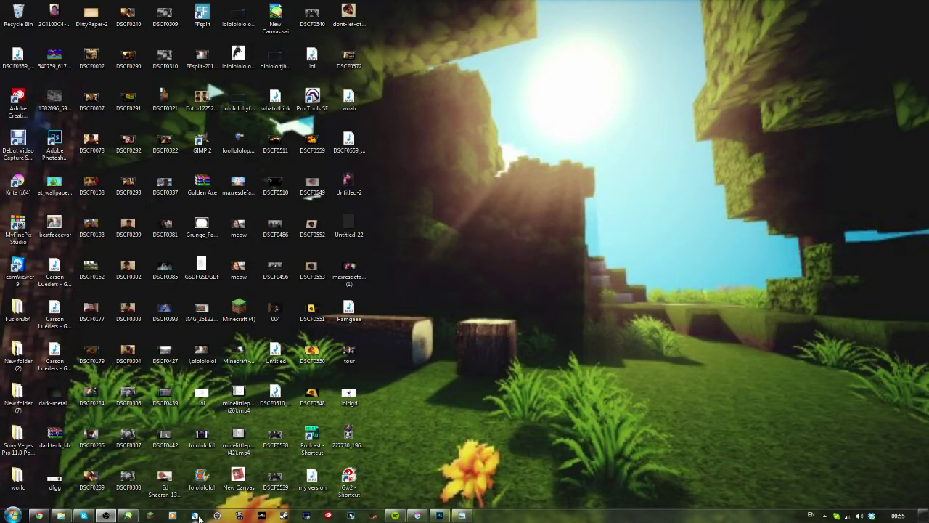
click(440, 516)
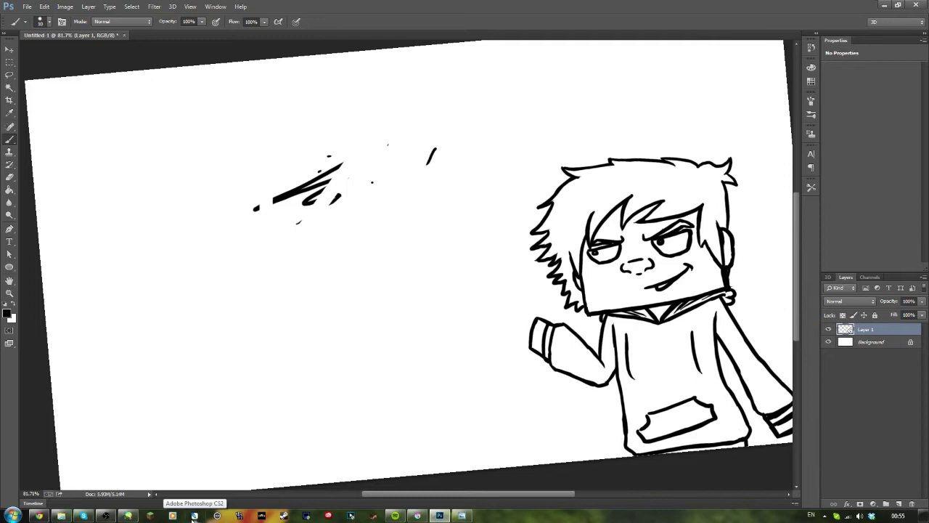
click(883, 6)
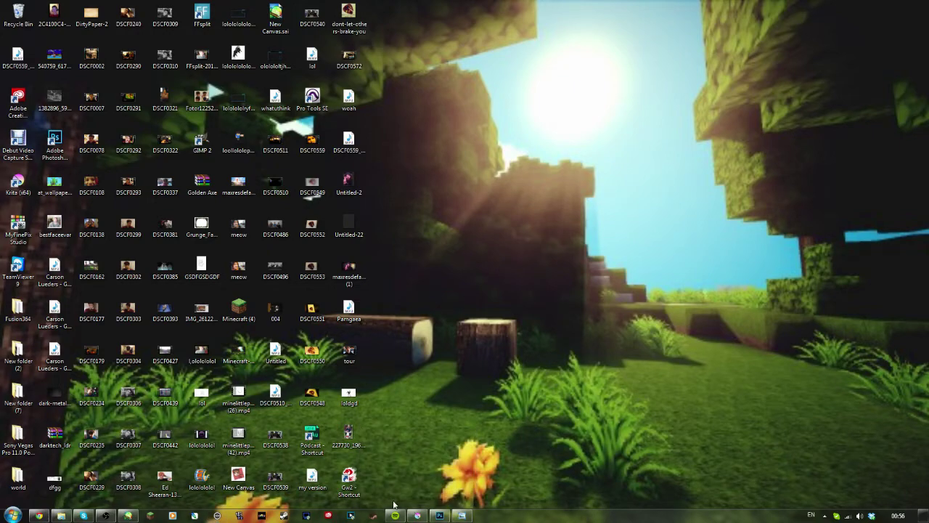
click(417, 515)
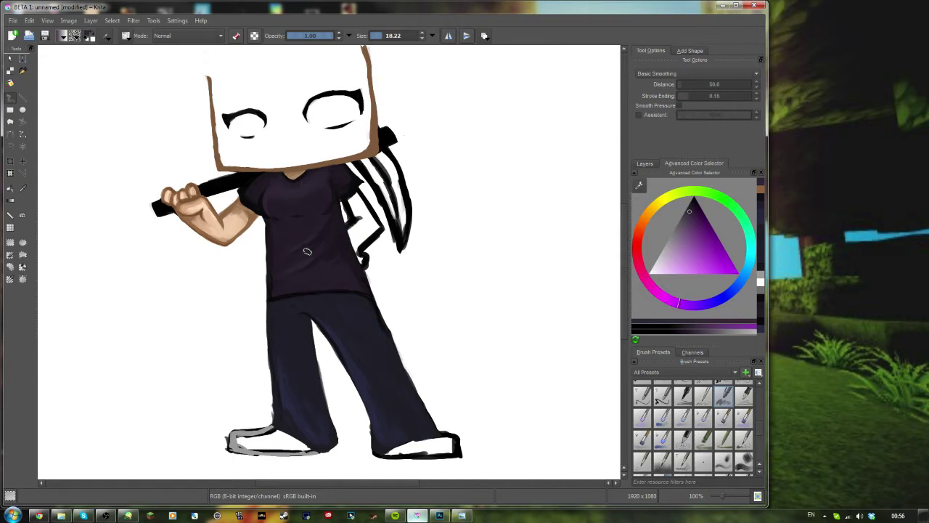
Minimize the Krita chibi painting window from its title bar
click(723, 6)
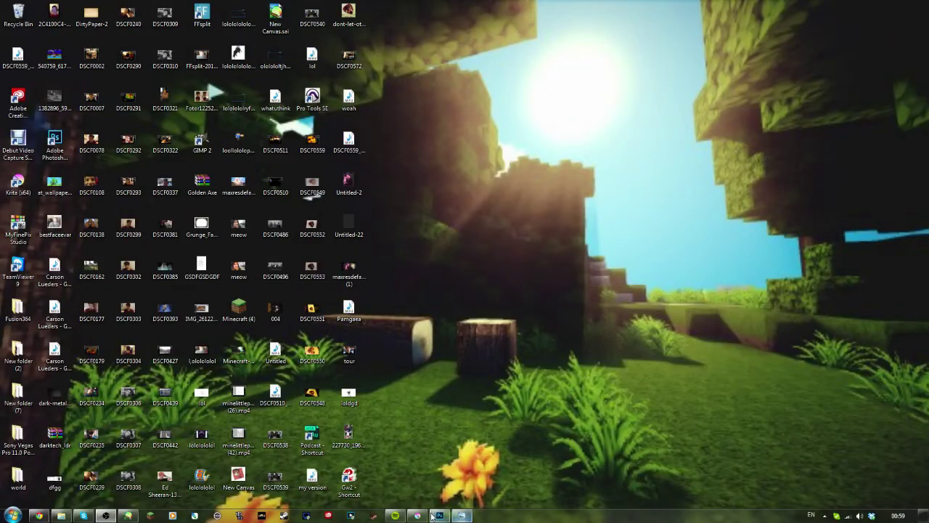
Return to the Photoshop sketch and paint a large soft black blob left of the character
click(438, 516)
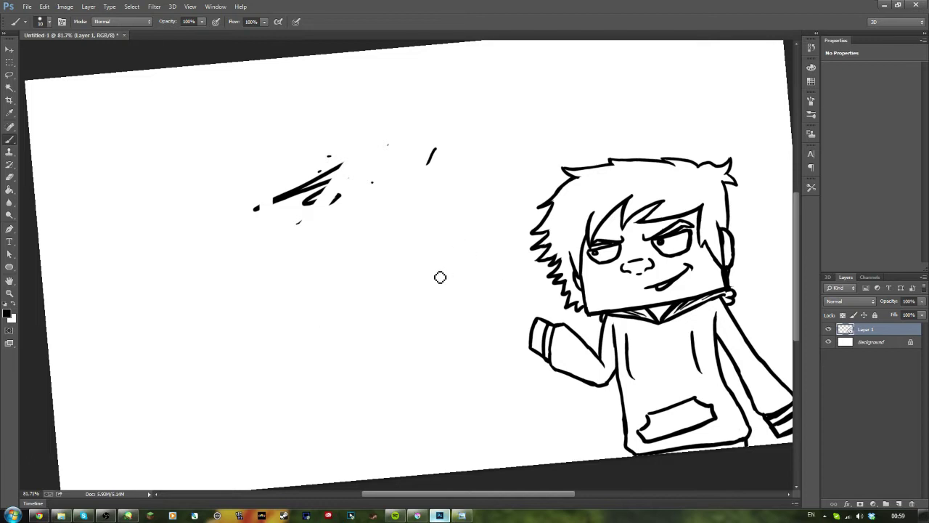
right_click(395, 291)
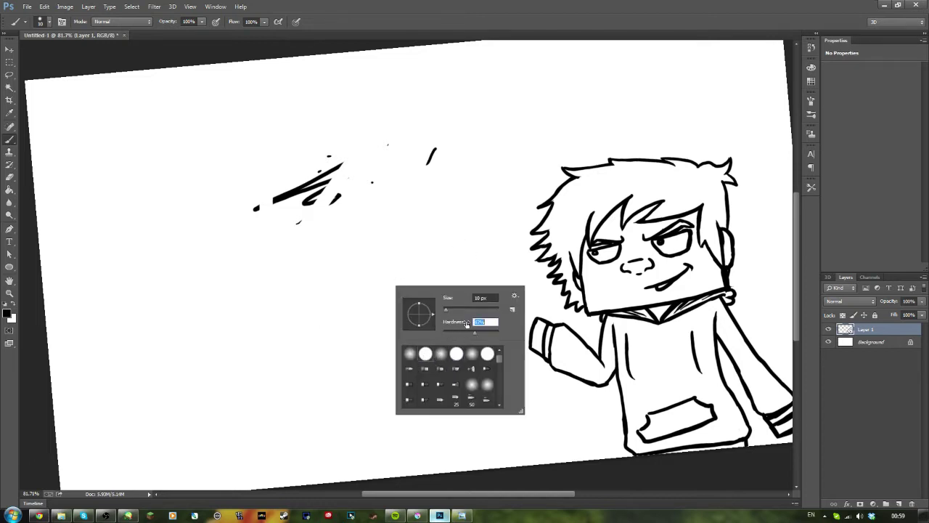
mouse_move(367, 229)
mouse_down()
mouse_move(334, 247)
mouse_move(396, 240)
mouse_up()
Shrink the brush to 1 px, draw a thin stroke beside the blob, and pan the rotated canvas
right_click(350, 254)
key(Return)
drag(311, 240, 289, 255)
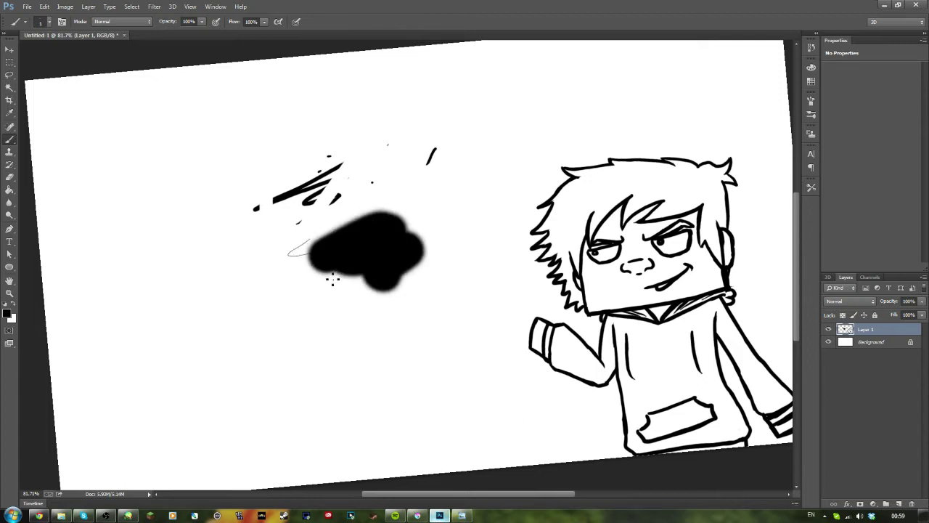
right_click(273, 252)
key(Return)
mouse_move(275, 233)
mouse_down()
mouse_move(69, 283)
mouse_move(307, 266)
mouse_move(406, 235)
mouse_move(305, 358)
mouse_move(305, 407)
mouse_move(305, 262)
mouse_move(383, 265)
mouse_up()
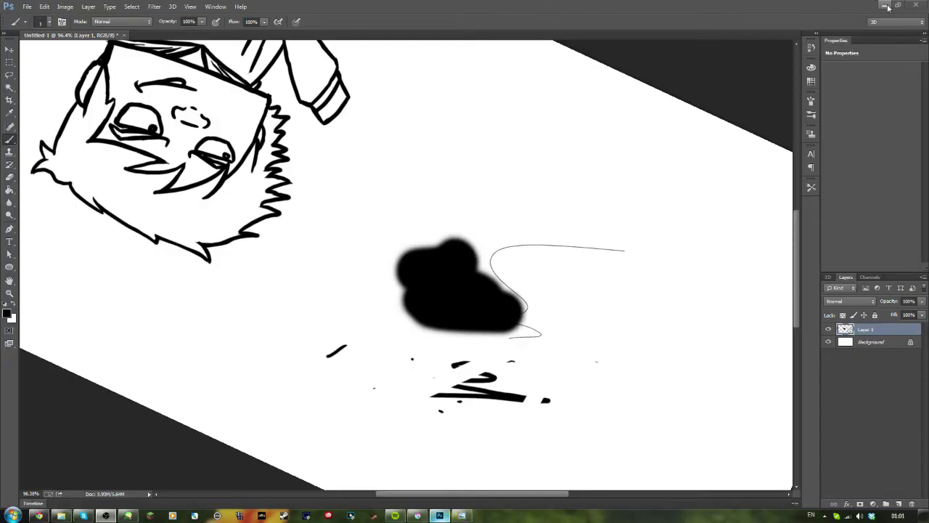
Minimize the Photoshop character sketch from its title bar
click(886, 6)
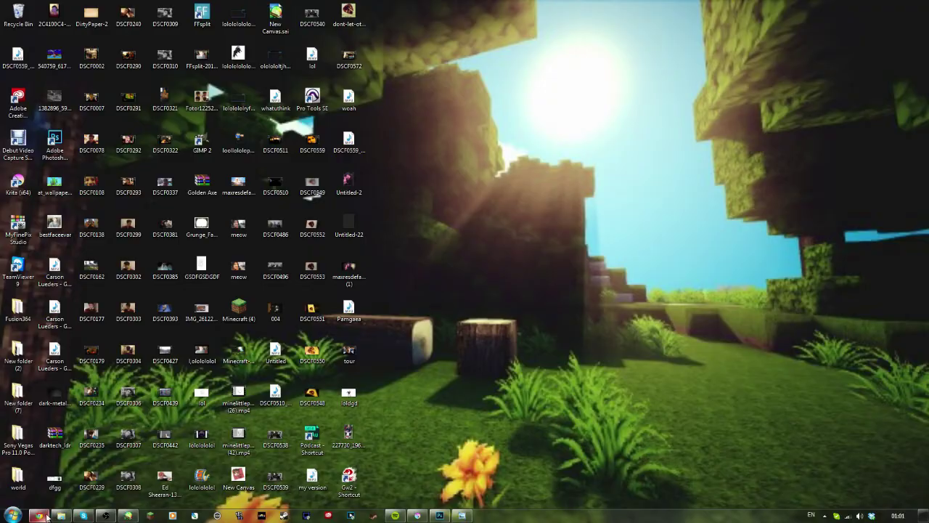
Bring Chrome forward on the live Twitch Minecraft Artwork tab, after a brief look at YouTube
click(40, 516)
click(143, 6)
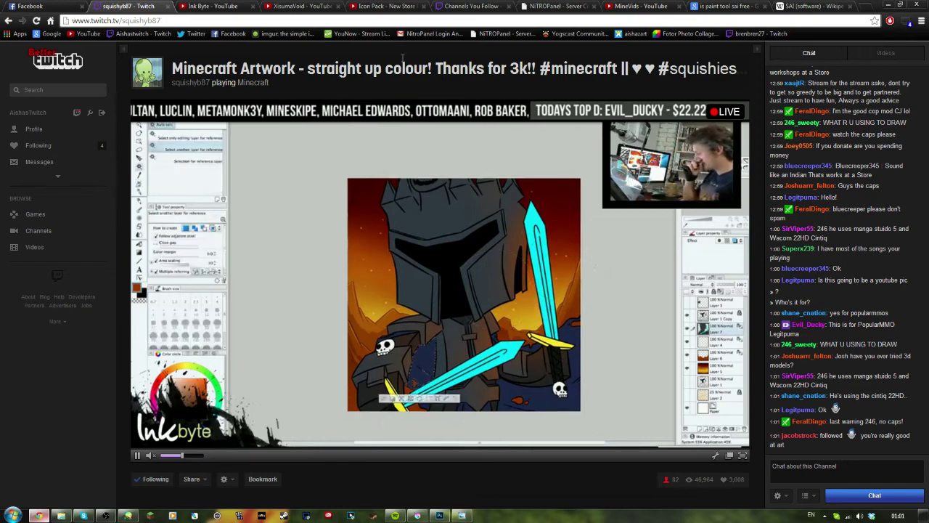
click(241, 5)
click(140, 6)
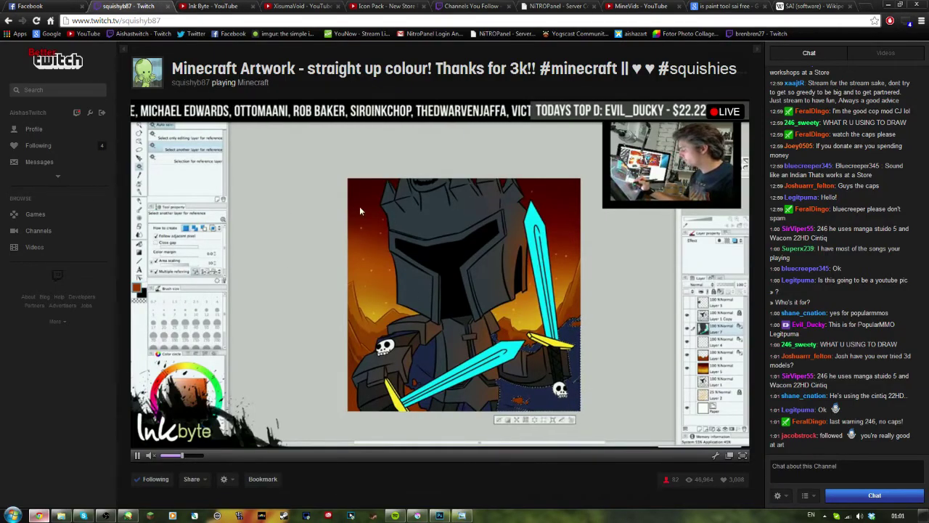
Go to the Twitch profile's Past Broadcasts list and load more entries
click(75, 131)
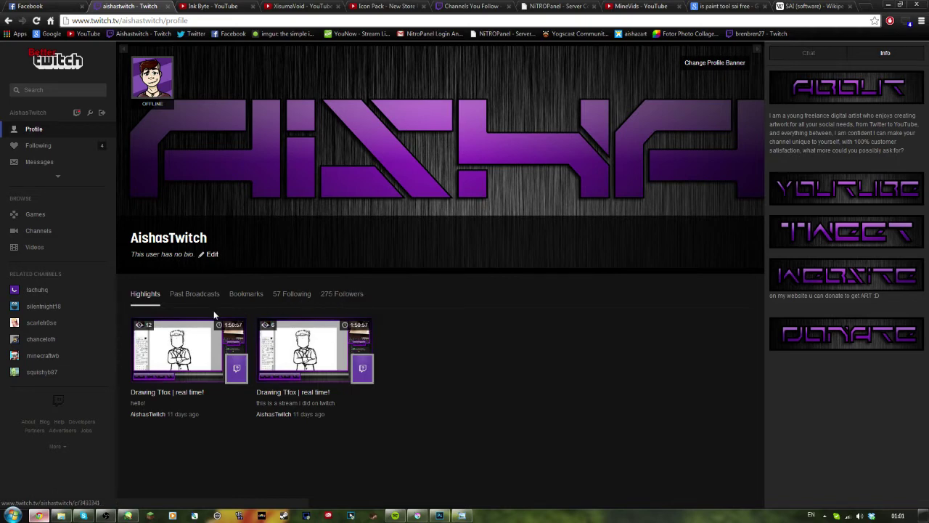
click(195, 294)
scroll(210, 303, down, 1)
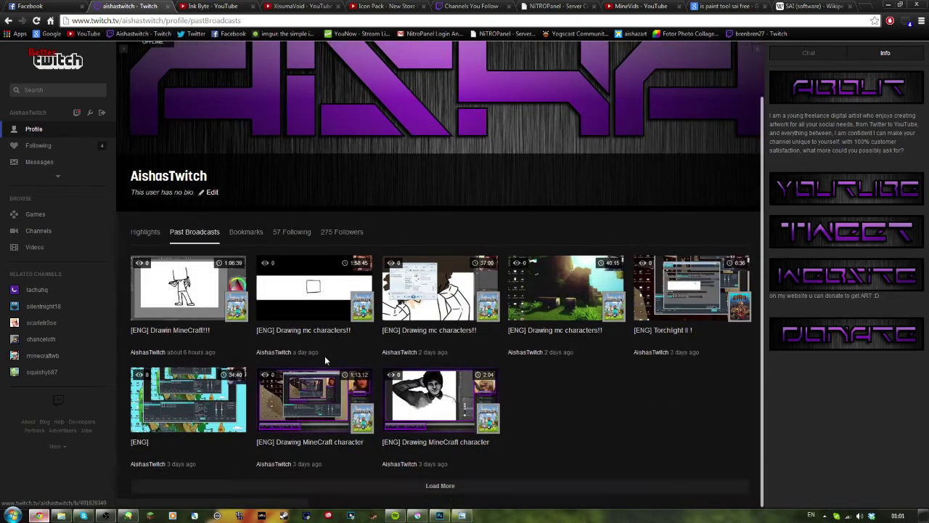
click(377, 484)
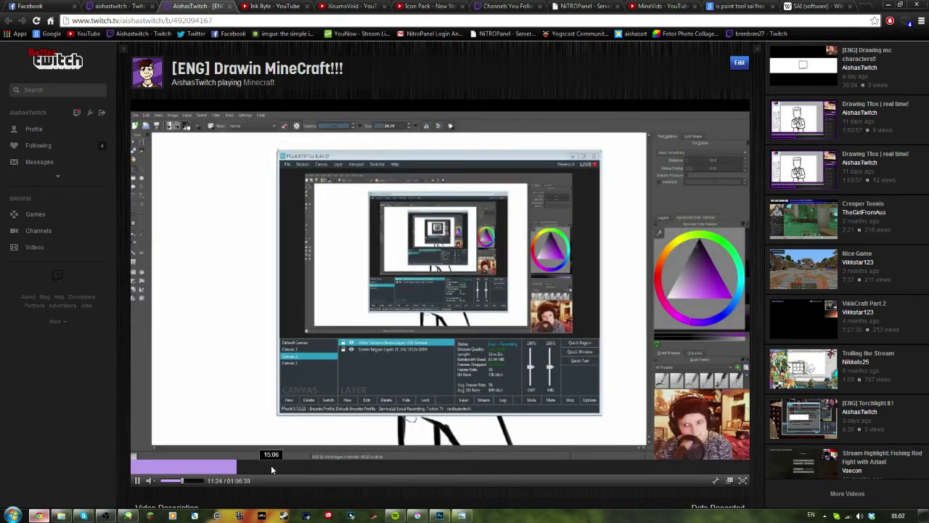
Skip the broadcast ahead to 25:11, then briefly show and re-minimize the Krita painting
click(363, 470)
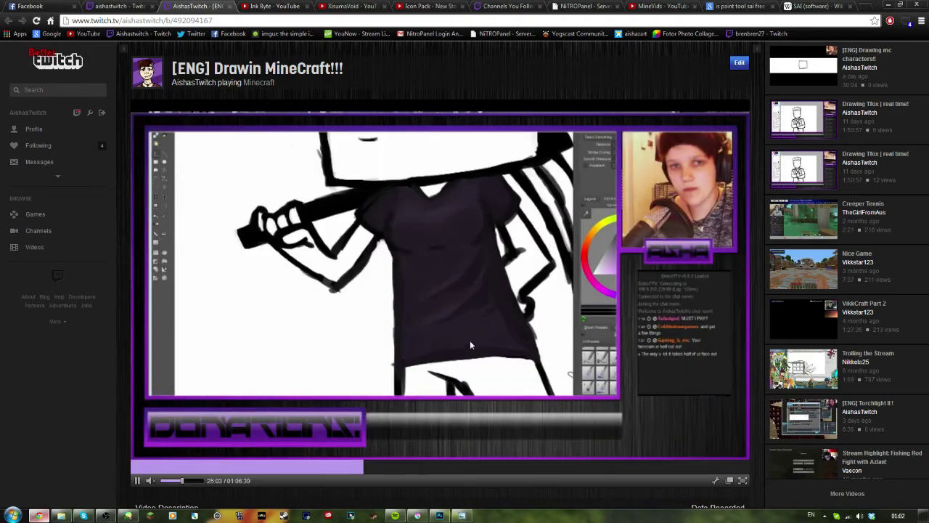
click(418, 516)
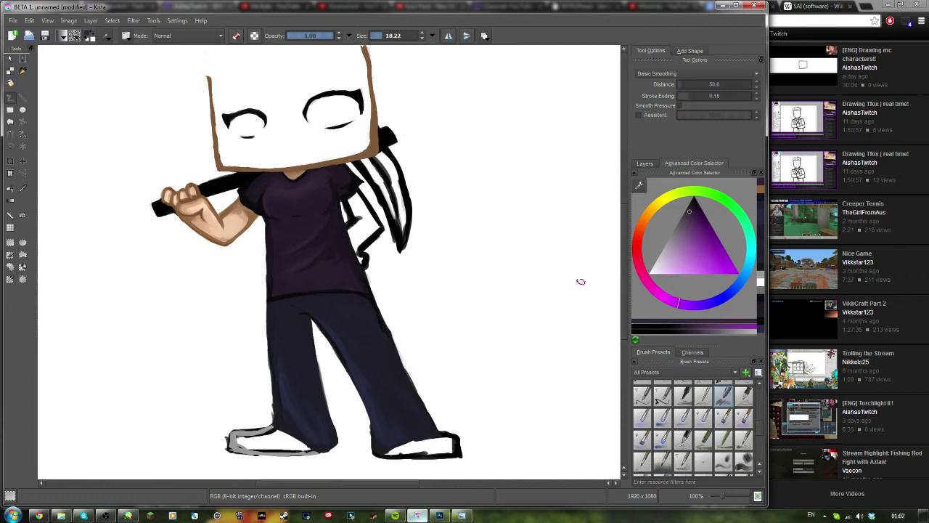
click(724, 6)
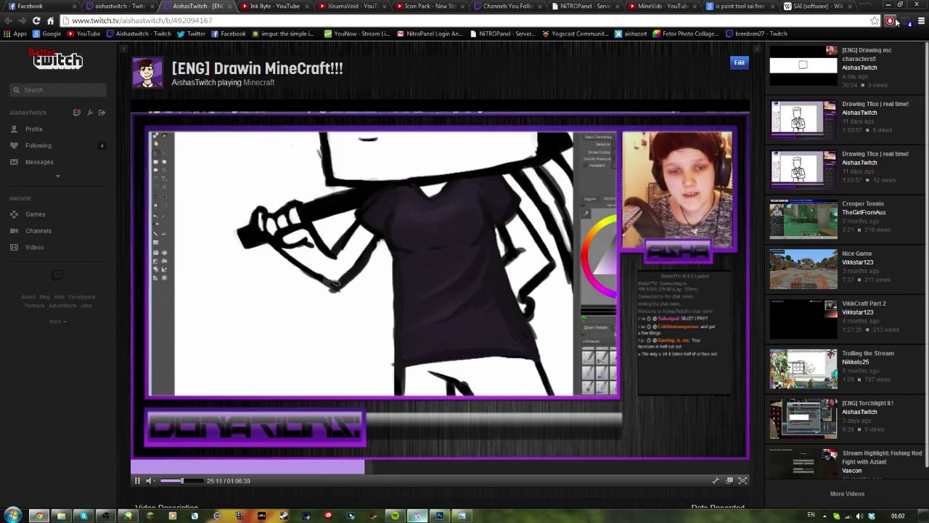
key(super+d)
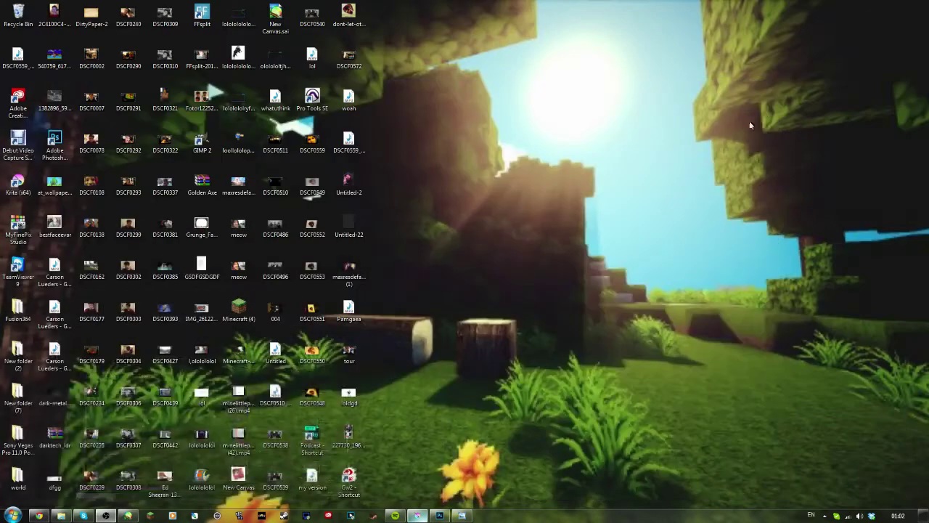
drag(634, 170, 666, 225)
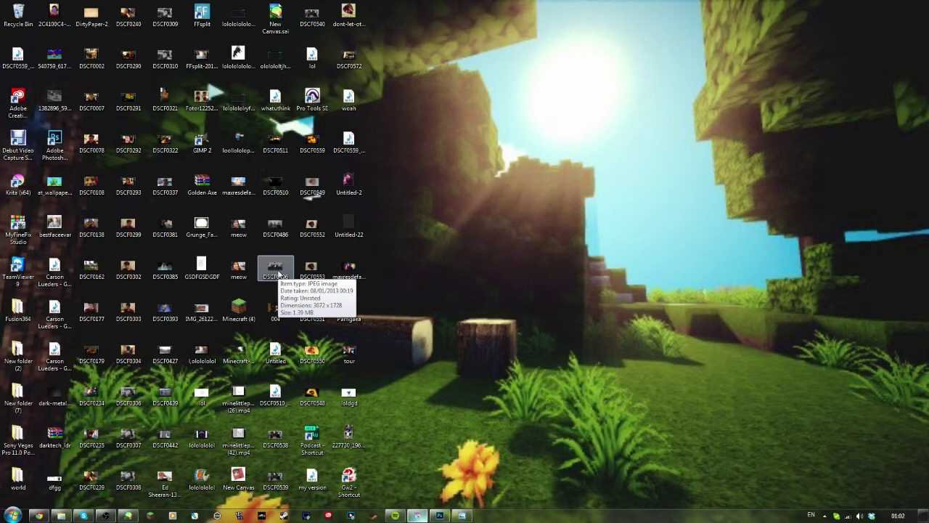
click(310, 262)
drag(579, 118, 766, 291)
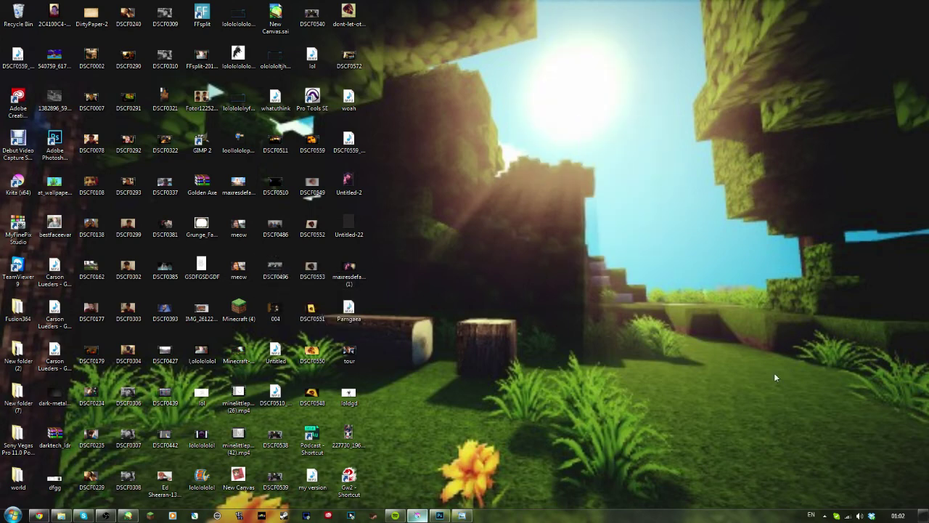
drag(608, 234, 698, 317)
drag(565, 94, 641, 253)
drag(579, 38, 653, 305)
drag(592, 85, 604, 301)
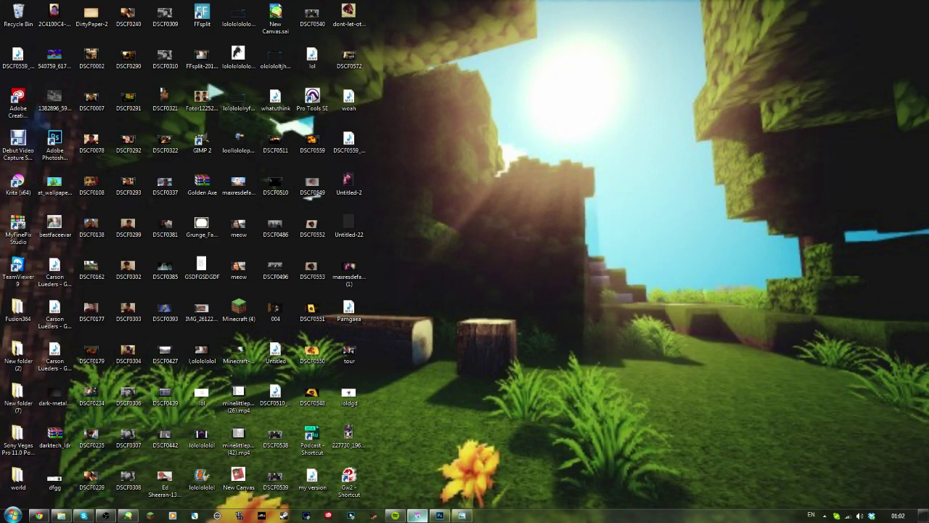